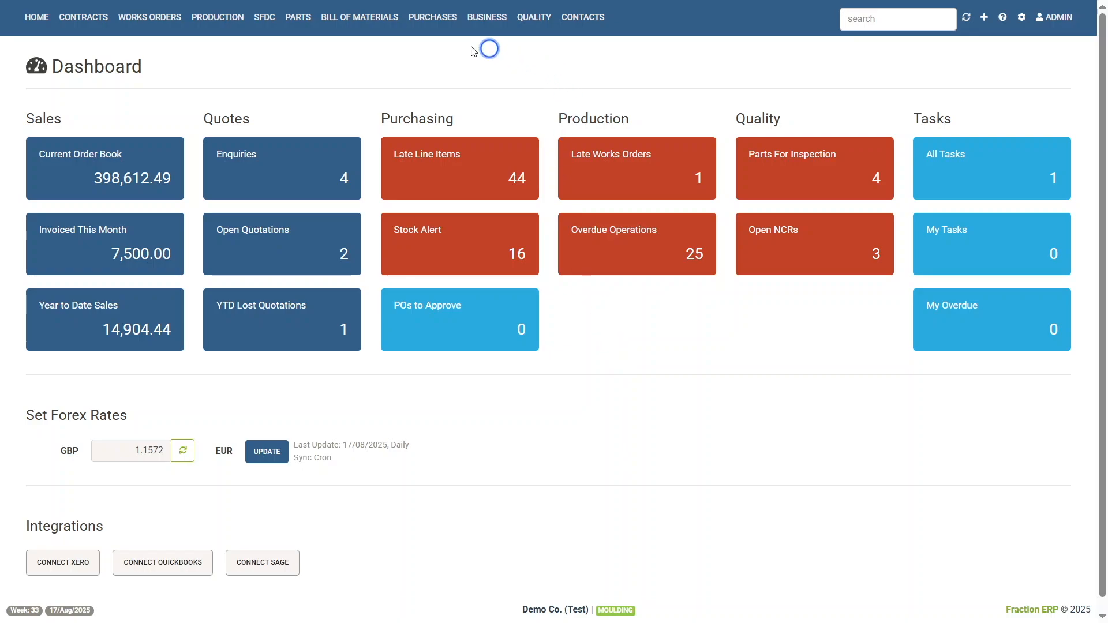
# Create a new RFQ for the supplier fasterners r us with the default contact
pyautogui.click(432, 26)
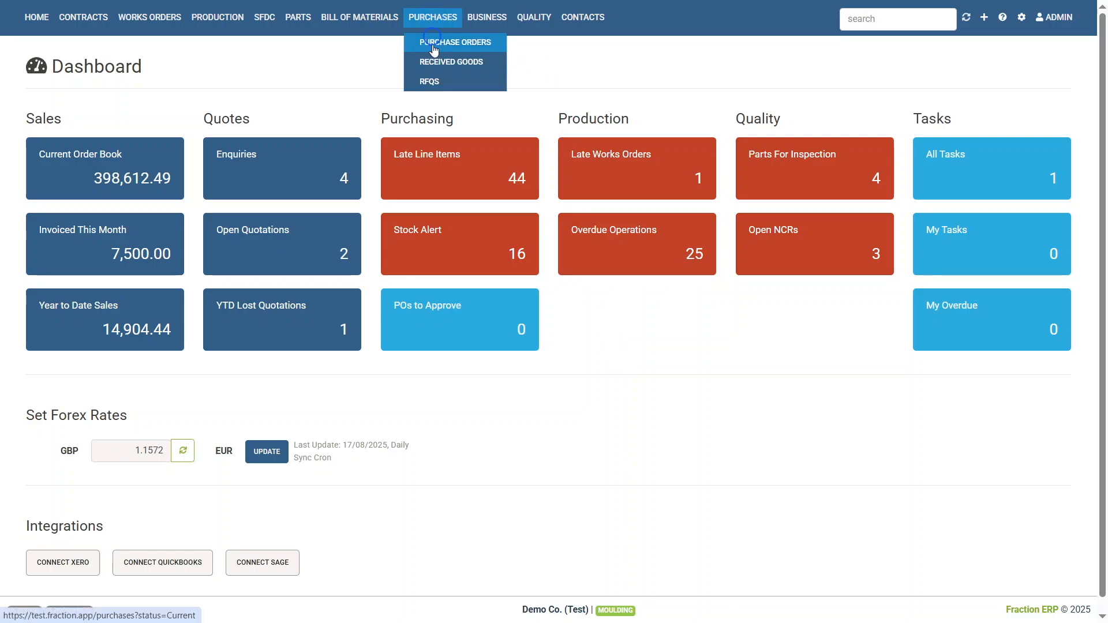
pyautogui.click(429, 81)
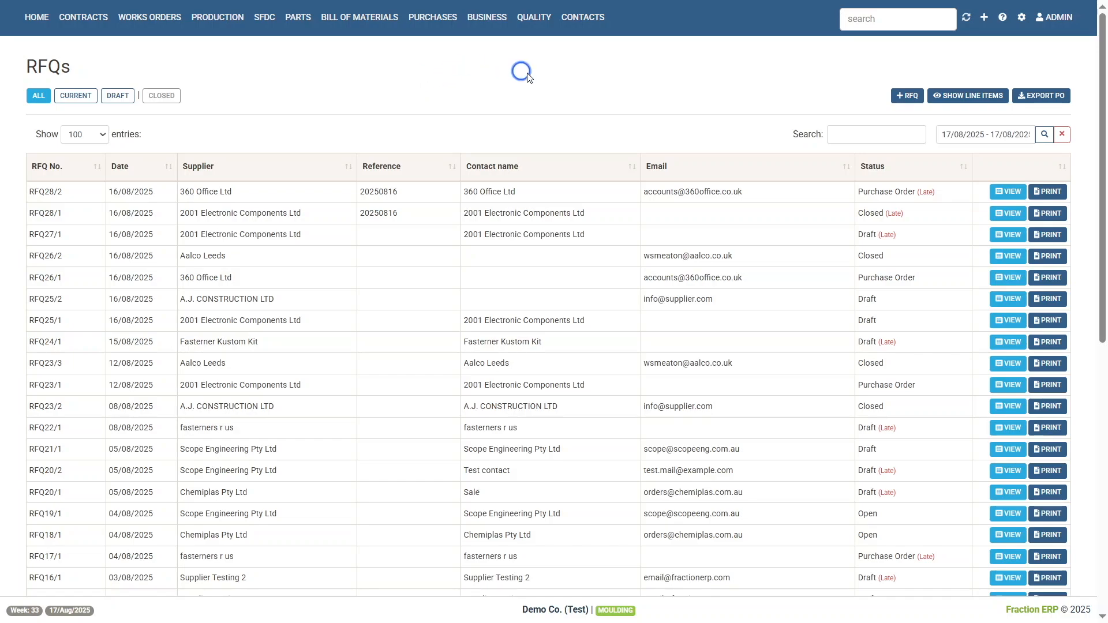
pyautogui.click(908, 97)
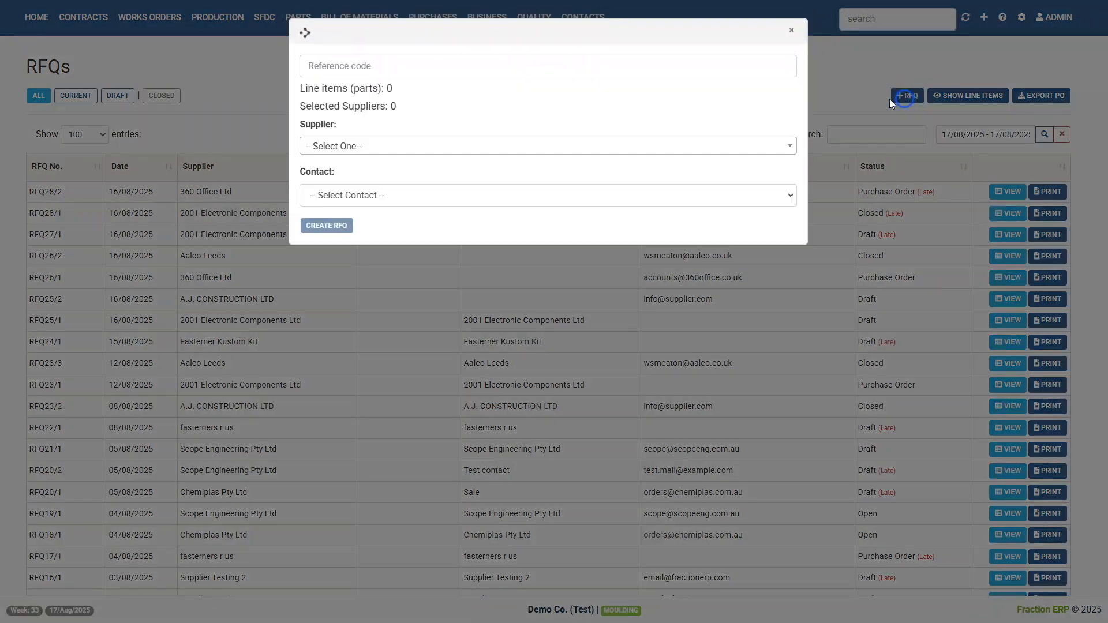
pyautogui.click(367, 146)
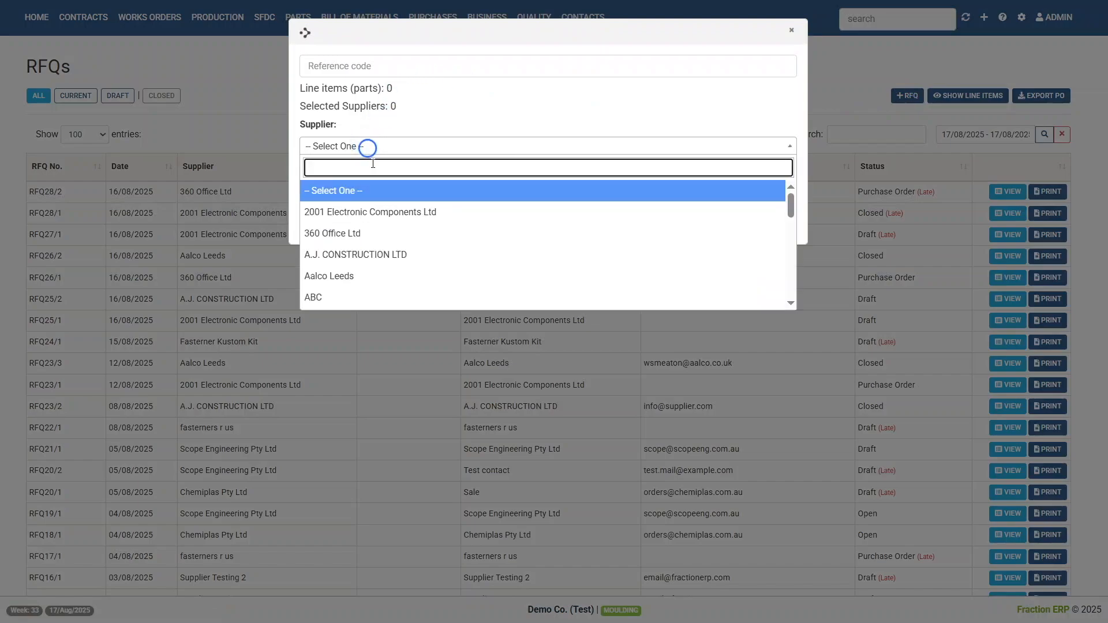
pyautogui.write('fast')
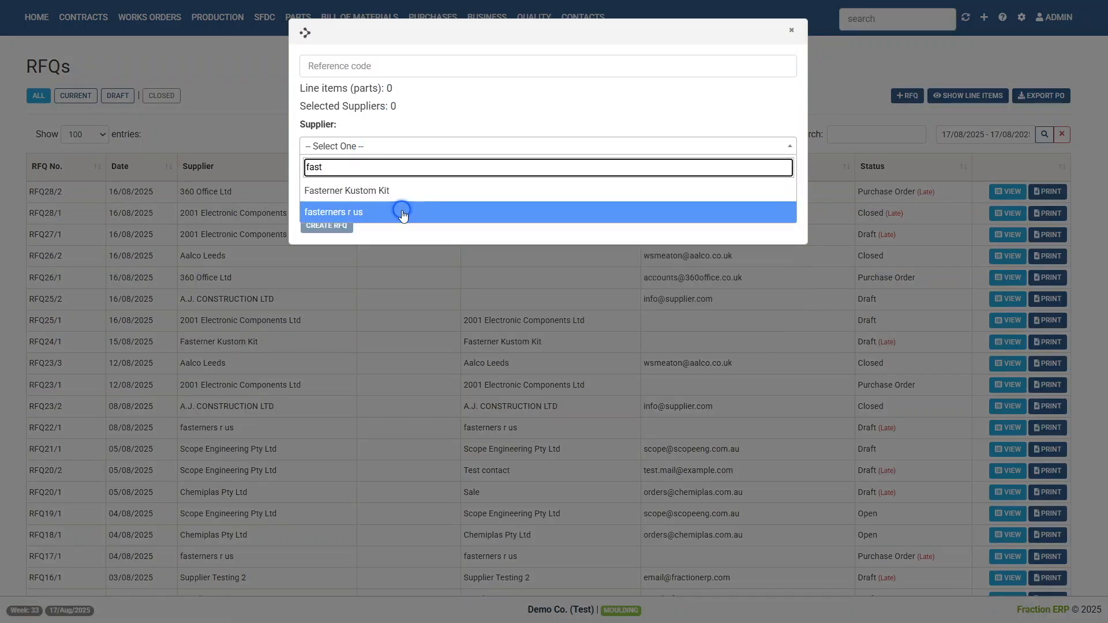
pyautogui.click(397, 211)
pyautogui.click(352, 254)
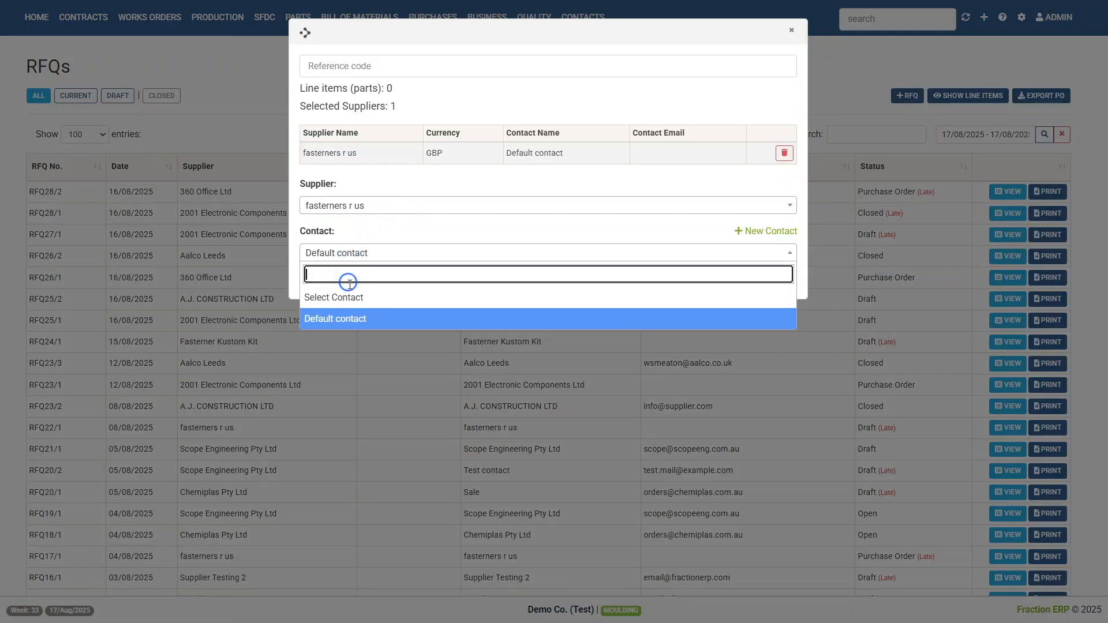
pyautogui.click(356, 316)
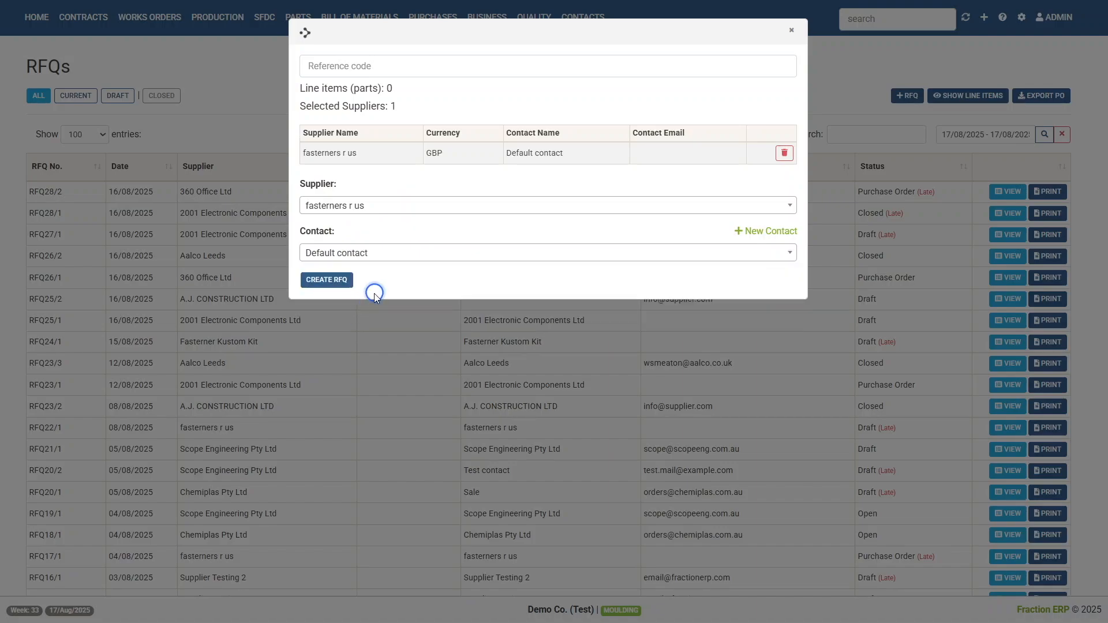
pyautogui.click(318, 289)
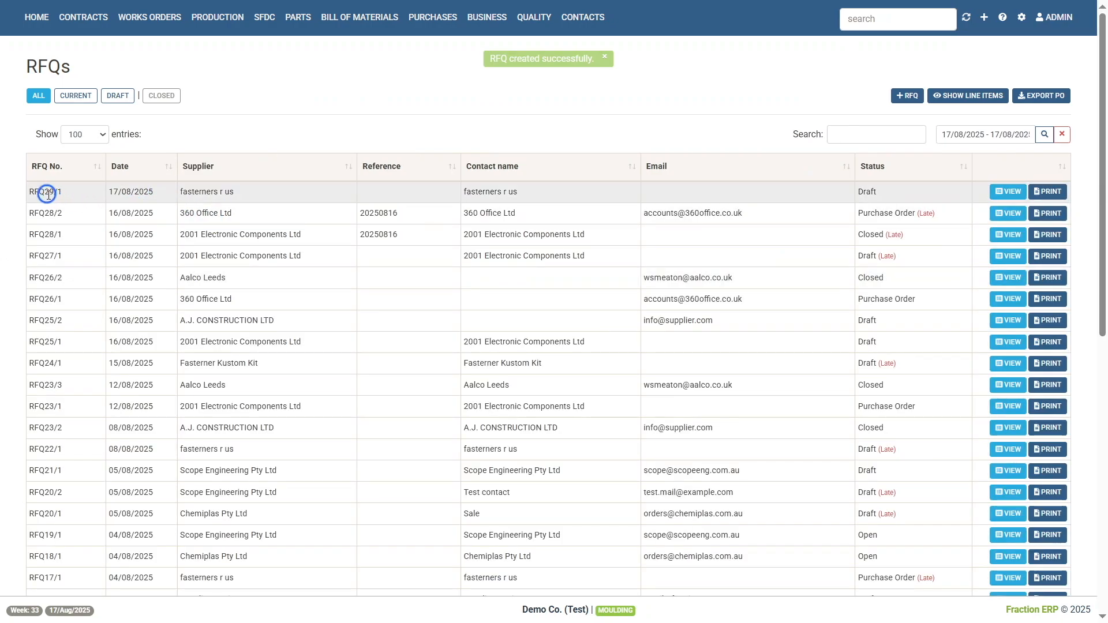
# Check the new RFQ29/1 entry for fasterners r us in the RFQ list and open it
pyautogui.moveTo(45, 193); pyautogui.dragTo(55, 193)
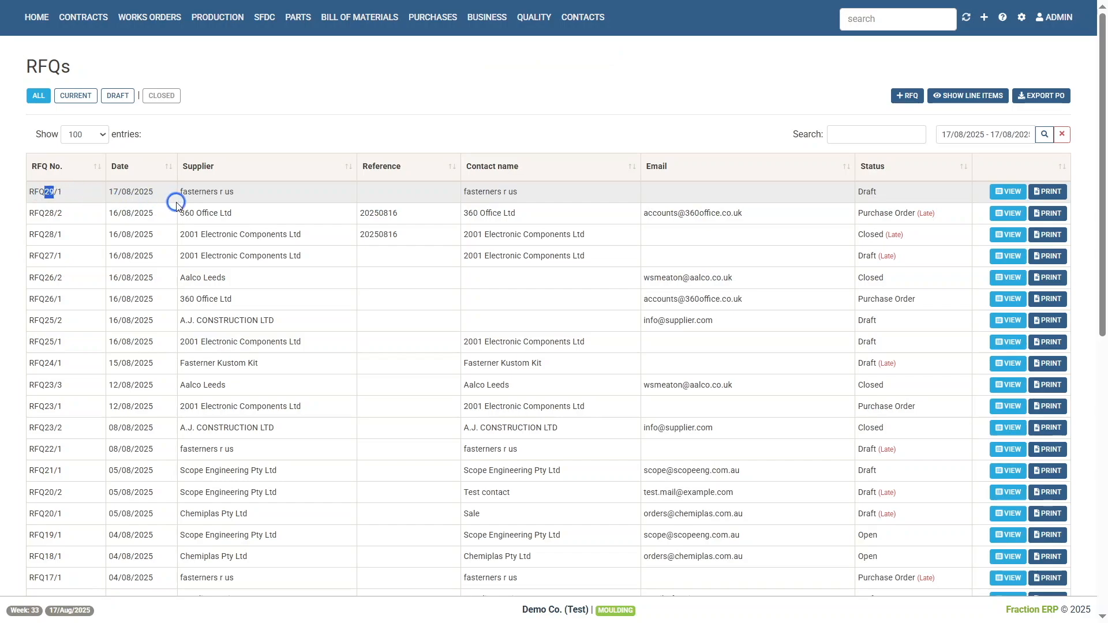
pyautogui.moveTo(181, 196); pyautogui.dragTo(279, 192)
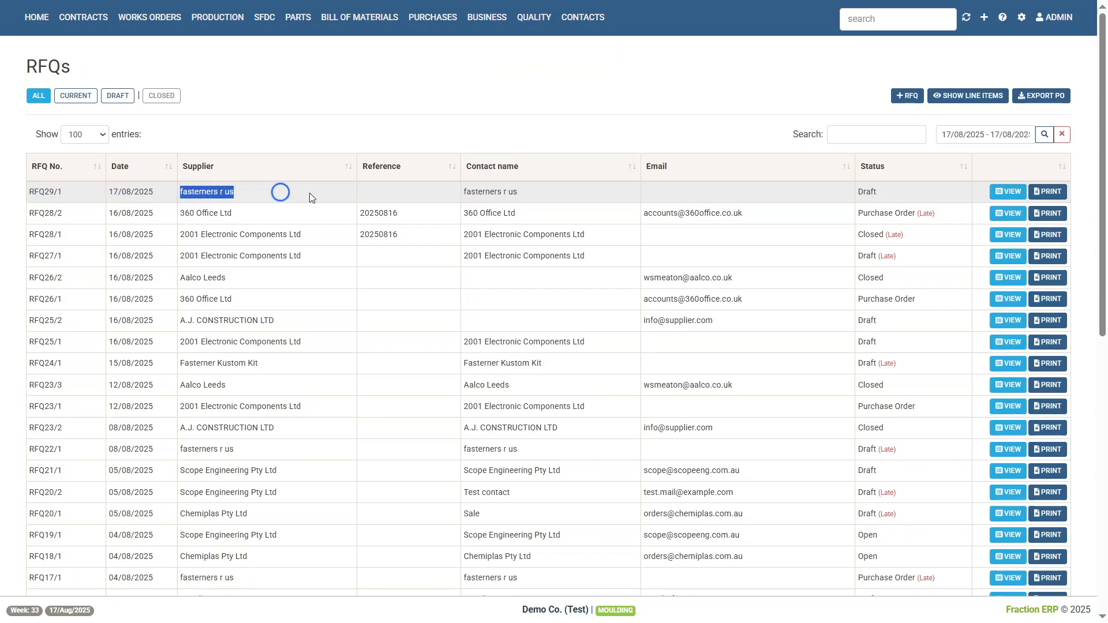
pyautogui.click(1010, 194)
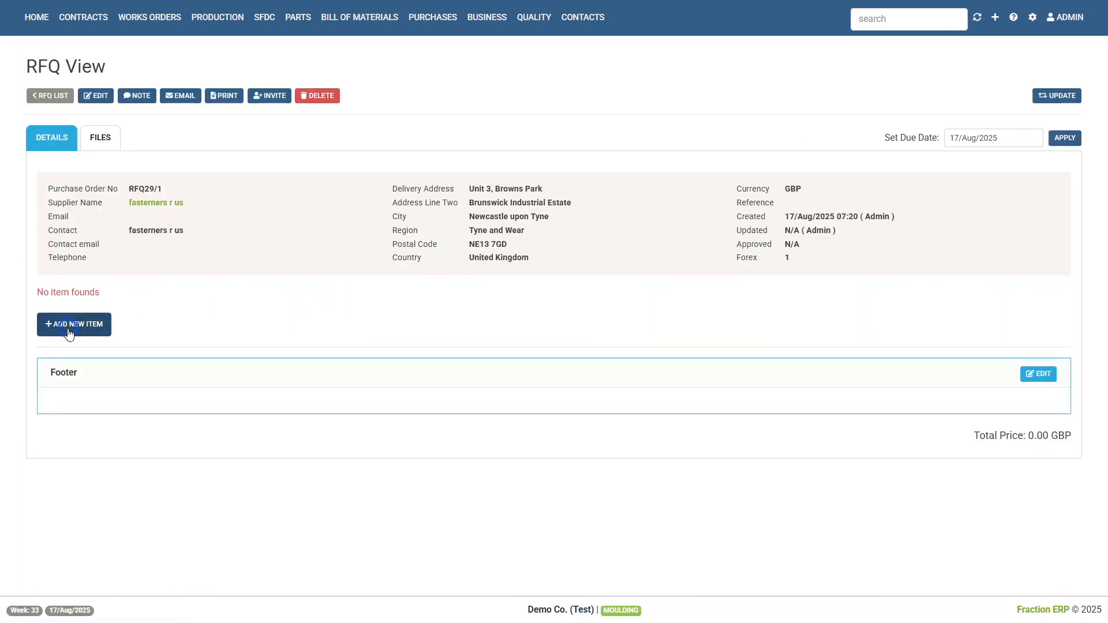
# Add the existing part M8.NUT.HEX to the RFQ as a line item with a quantity of 1000
pyautogui.click(68, 333)
pyautogui.click(347, 122)
pyautogui.write('m8')
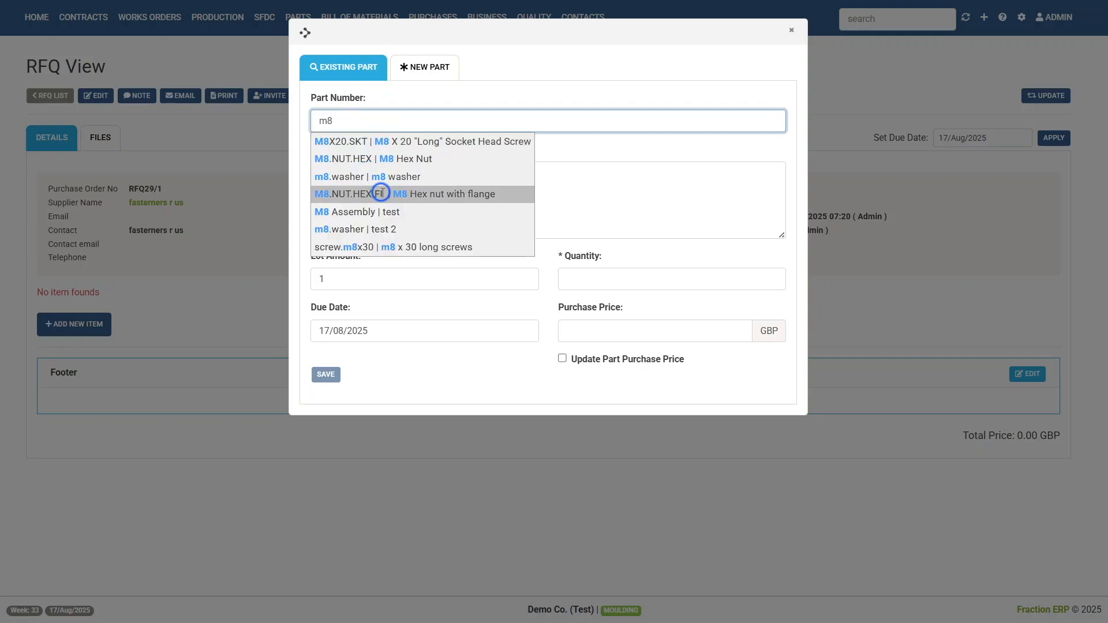
pyautogui.click(424, 158)
pyautogui.click(594, 282)
pyautogui.write('1000')
pyautogui.press('Tab')
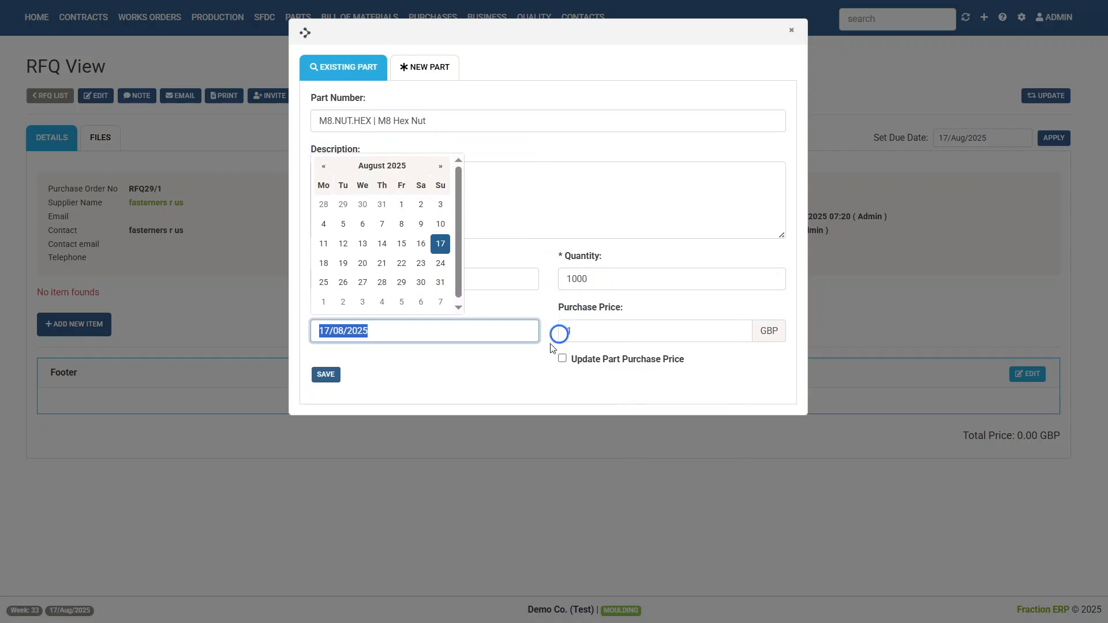
pyautogui.click(521, 363)
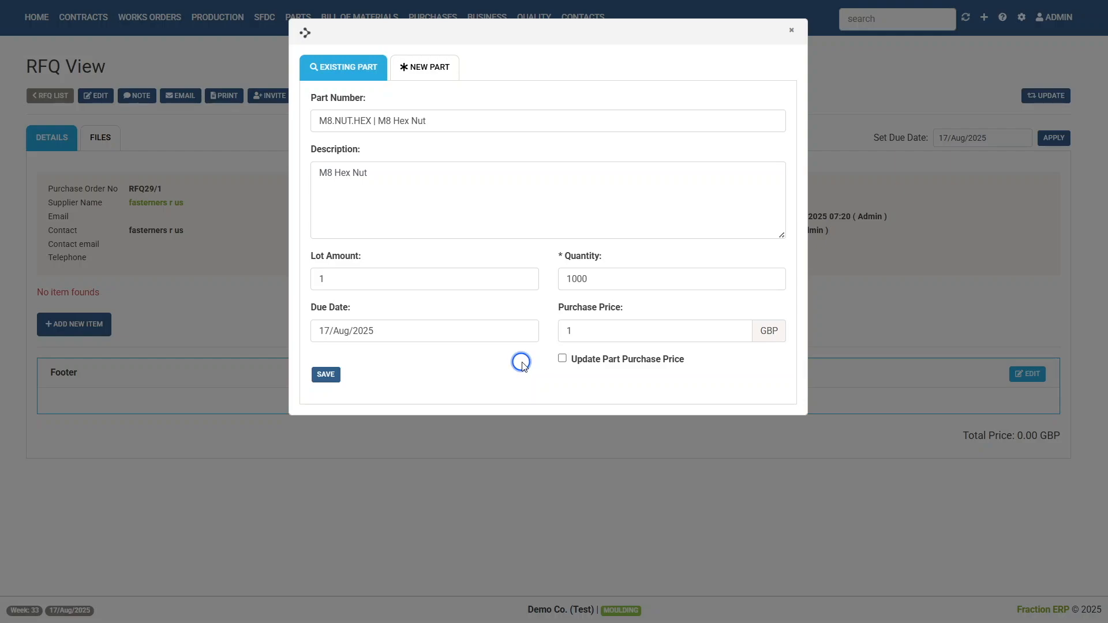
pyautogui.click(326, 376)
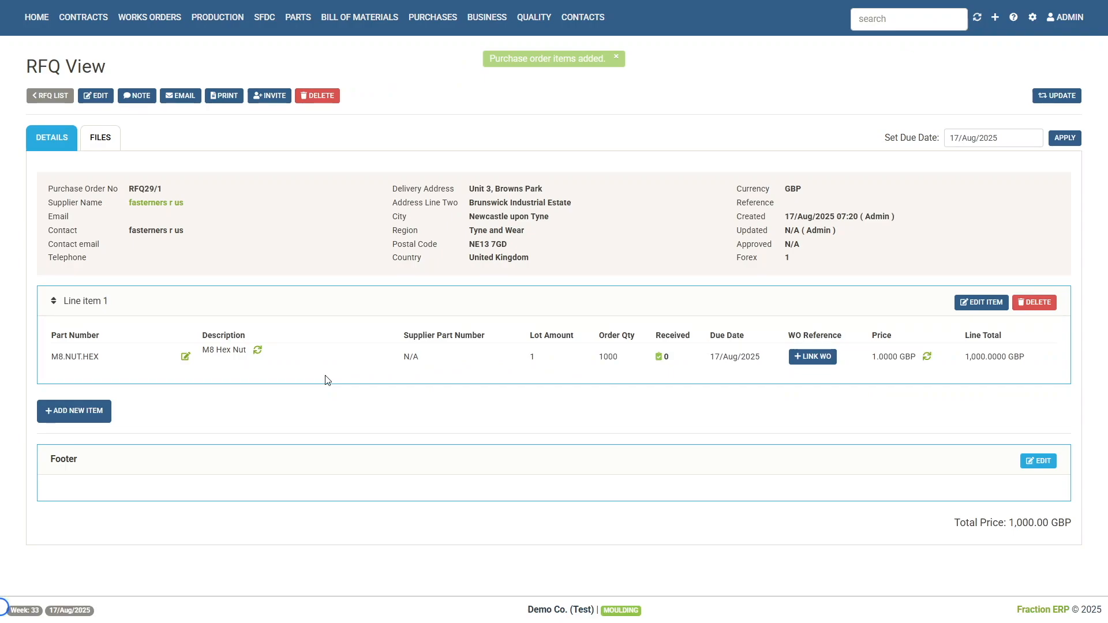
# Check RFQ29/1's status in the RFQ list and review its email form without sending it
pyautogui.click(52, 97)
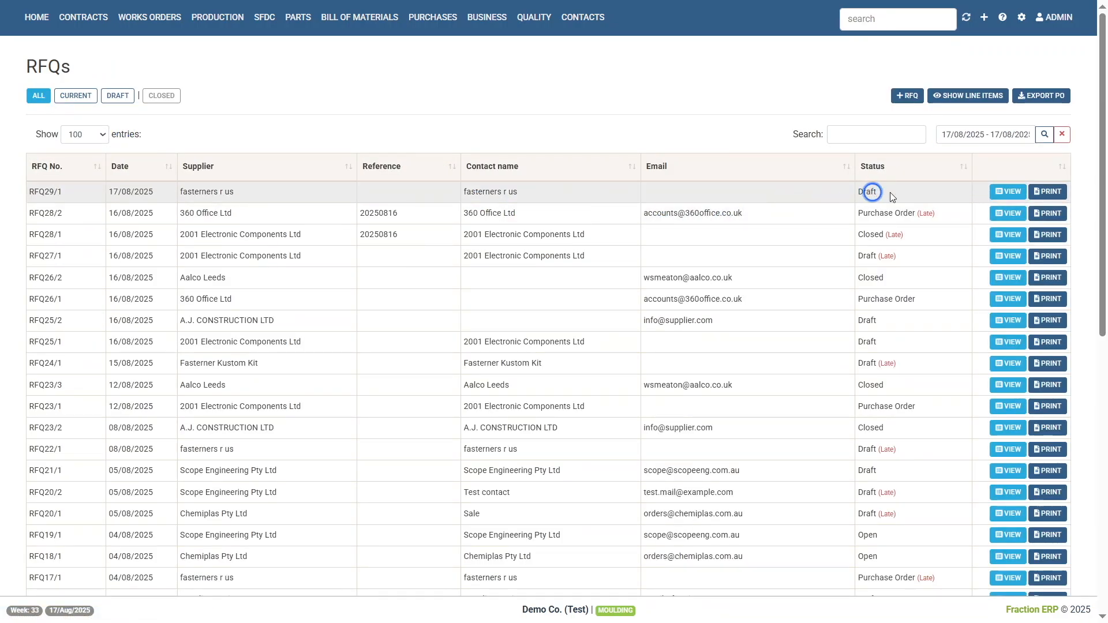
pyautogui.click(1007, 192)
pyautogui.click(183, 98)
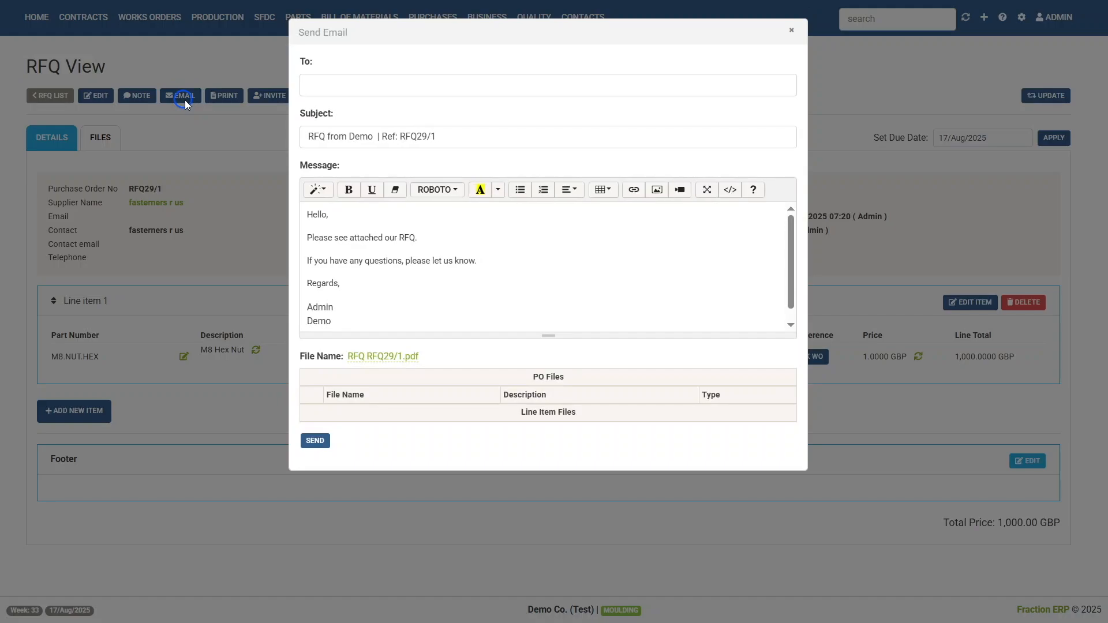
pyautogui.click(792, 30)
# Print RFQ29/1 and return to the RFQ list
pyautogui.click(229, 101)
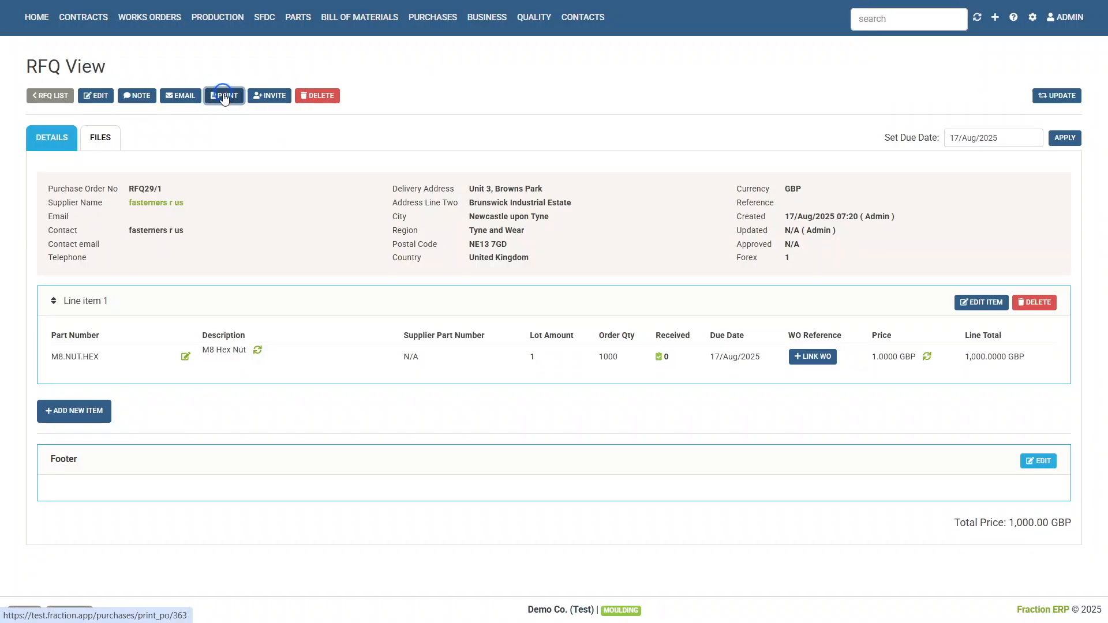
pyautogui.click(58, 96)
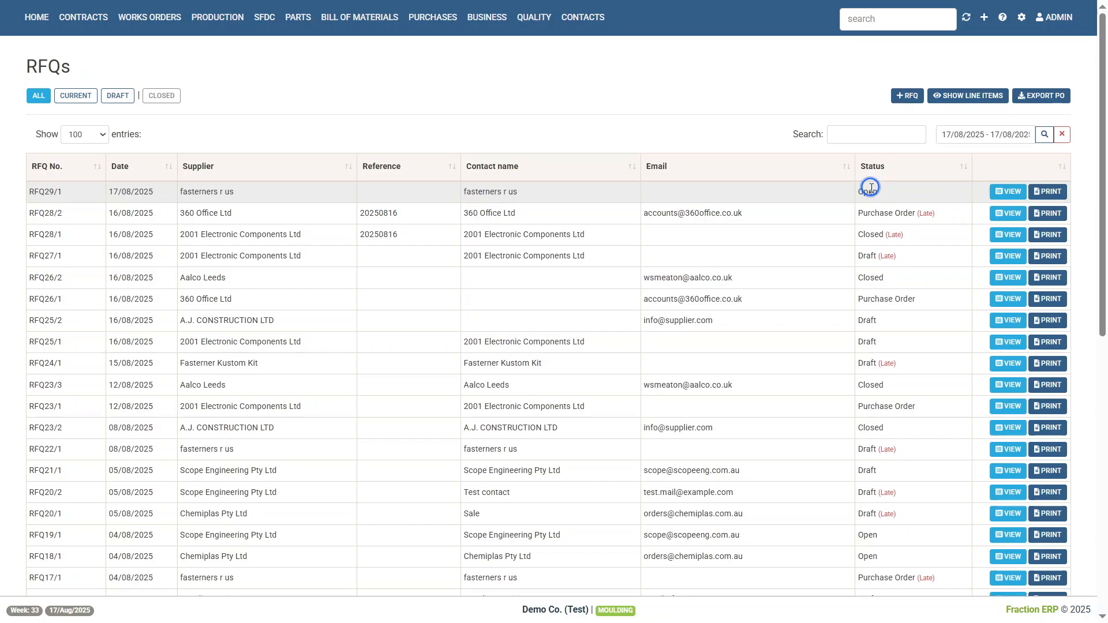
# Invite Supplier Testing 1 to RFQ29/1 as an additional supplier, using its default contact
pyautogui.click(1007, 191)
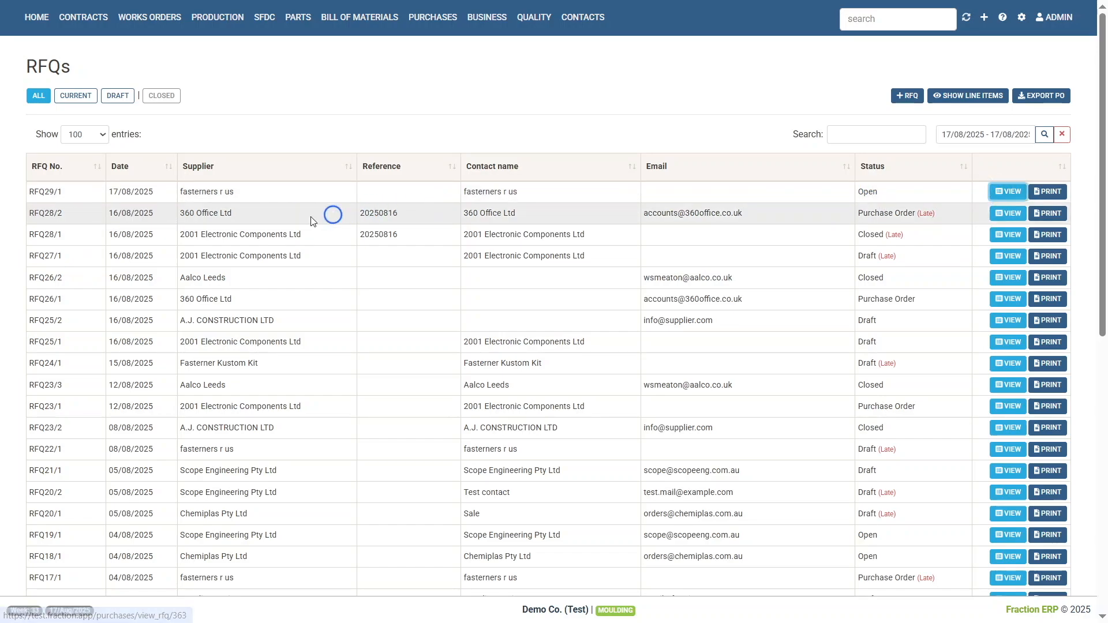
pyautogui.click(183, 182)
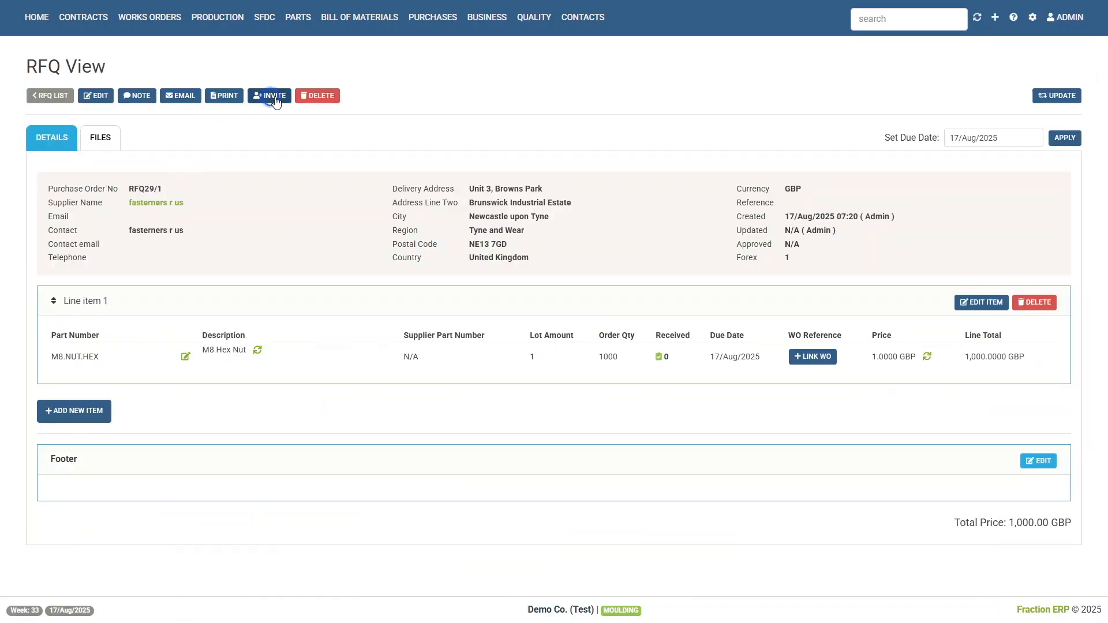
pyautogui.click(272, 97)
pyautogui.click(355, 183)
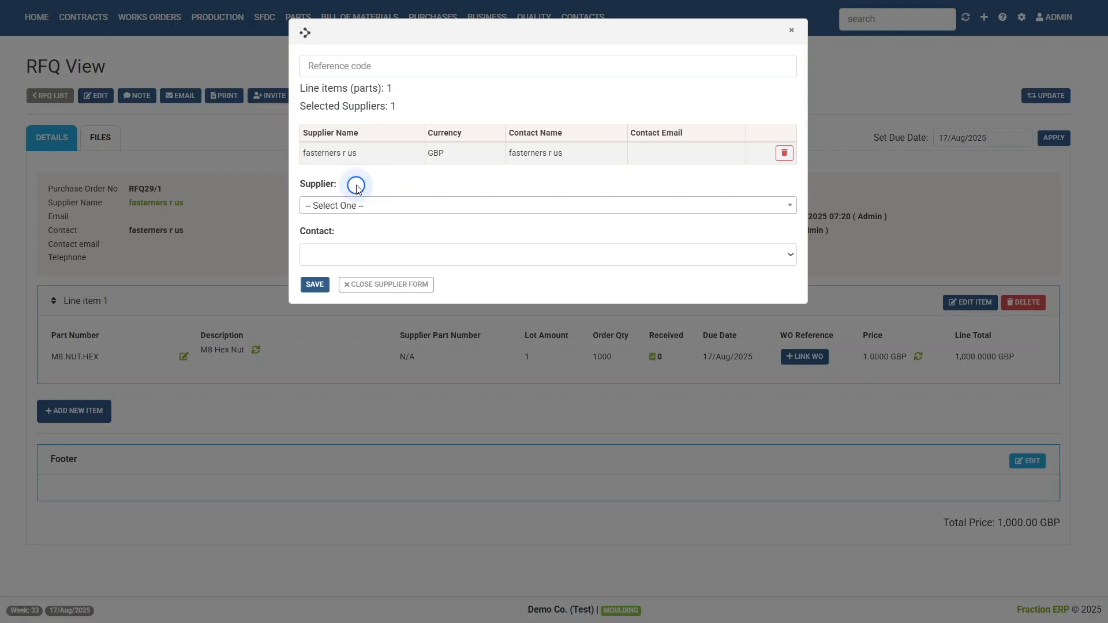
pyautogui.click(358, 207)
pyautogui.scroll(-5, 402, 260)
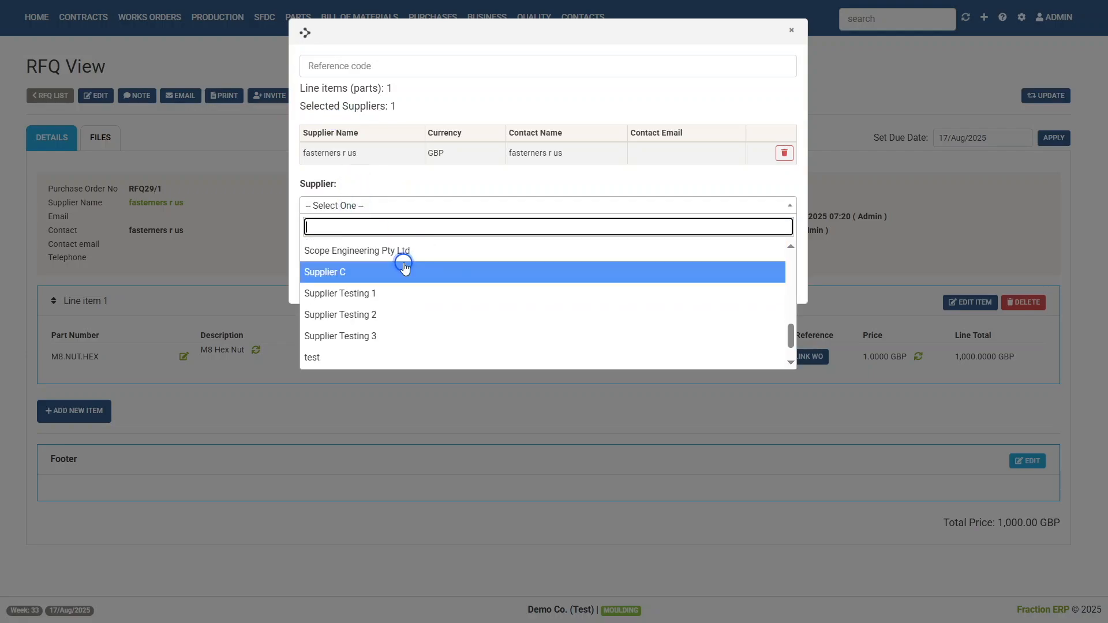
pyautogui.click(384, 292)
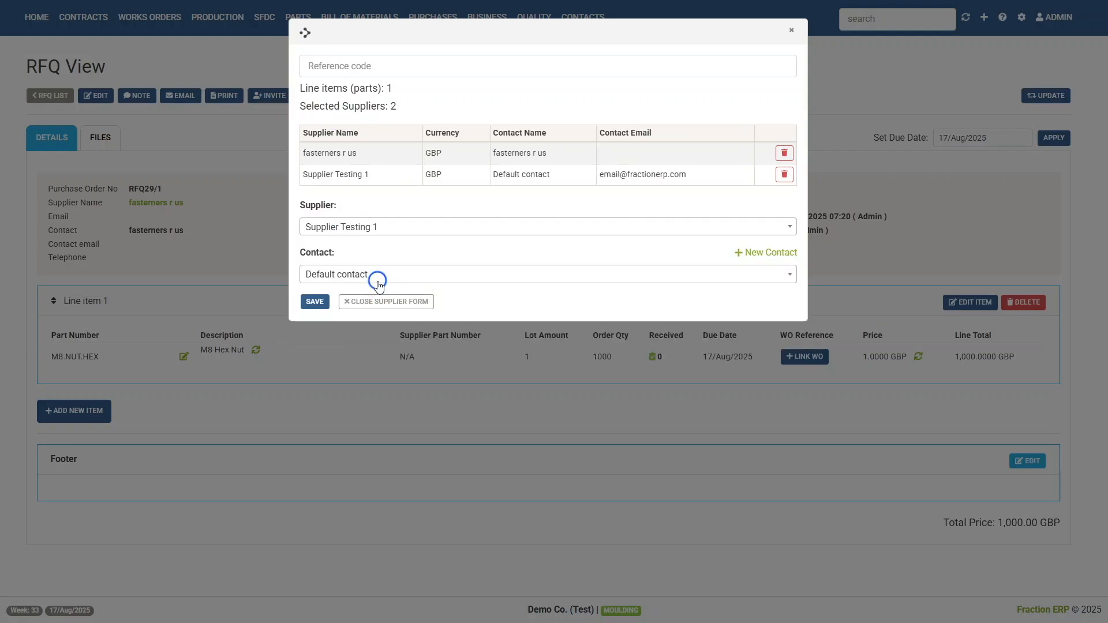
pyautogui.click(380, 276)
pyautogui.click(379, 275)
pyautogui.click(316, 306)
pyautogui.click(540, 358)
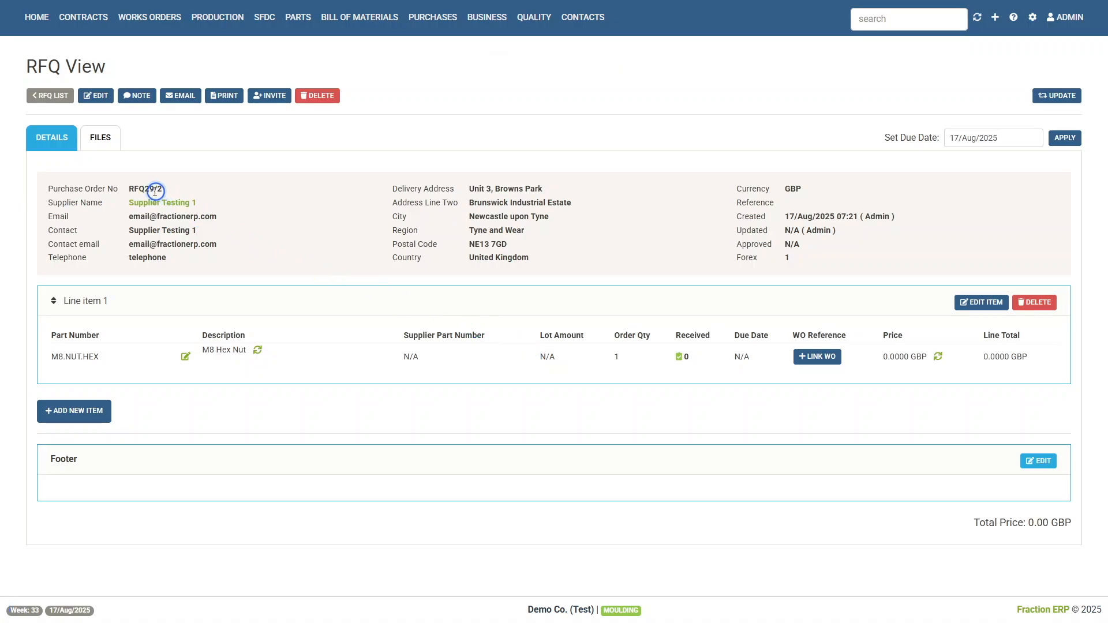
# Examine the invited supplier's RFQ number and compare both RFQ29 entries in the RFQ list
pyautogui.moveTo(145, 190); pyautogui.dragTo(154, 189)
pyautogui.doubleClick(164, 192)
pyautogui.click(47, 101)
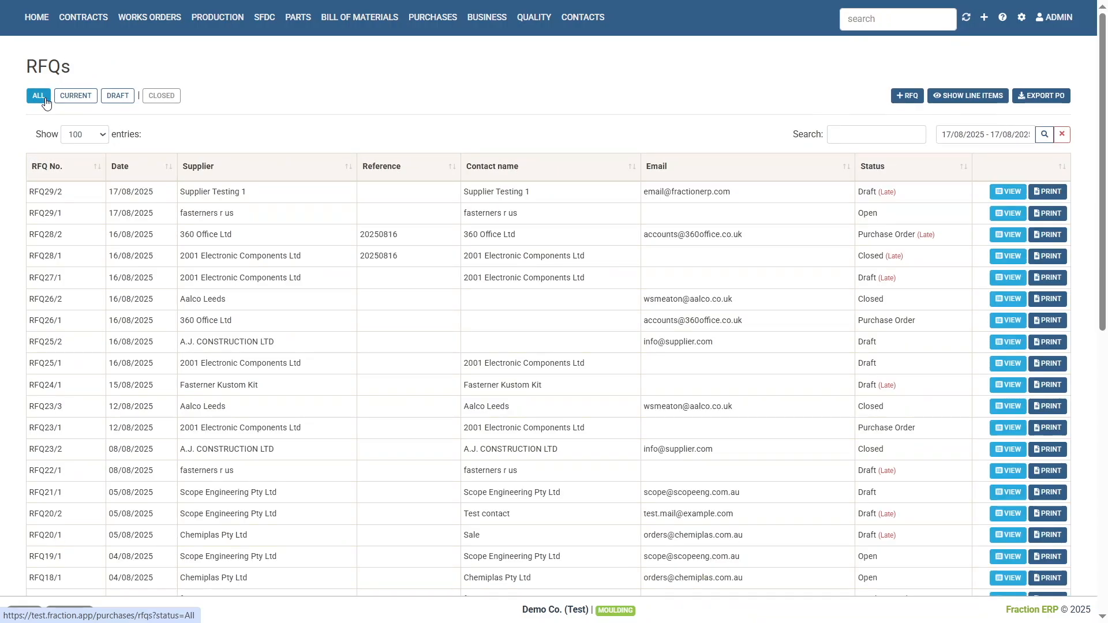
pyautogui.moveTo(53, 212); pyautogui.dragTo(46, 195)
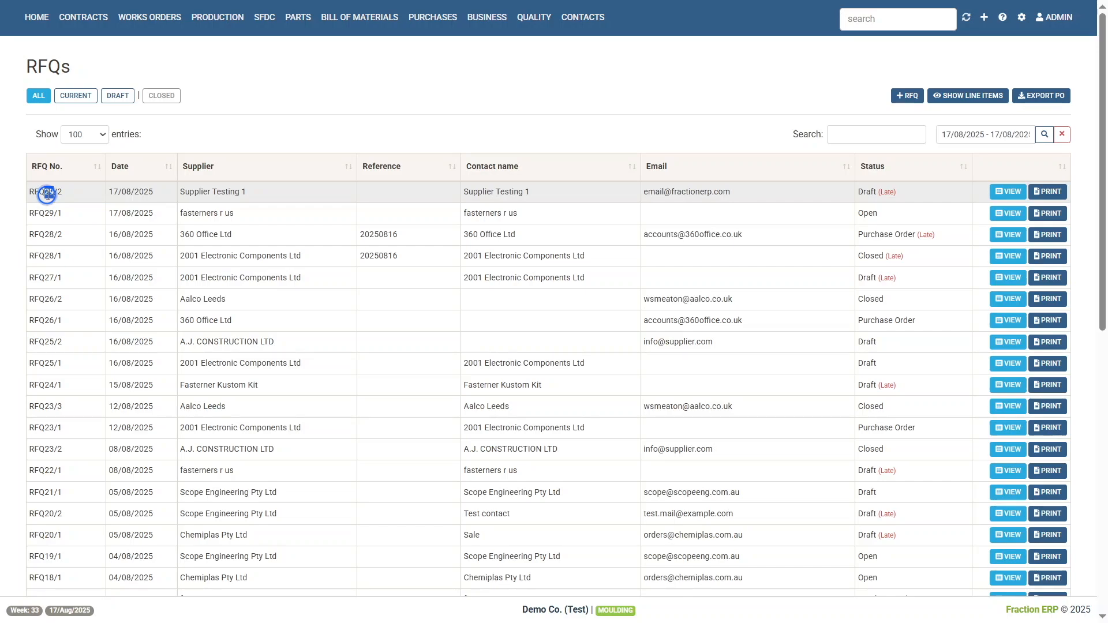
# Open RFQ29/1 from fasterners r us and change its status to Purchase Order
pyautogui.click(1010, 215)
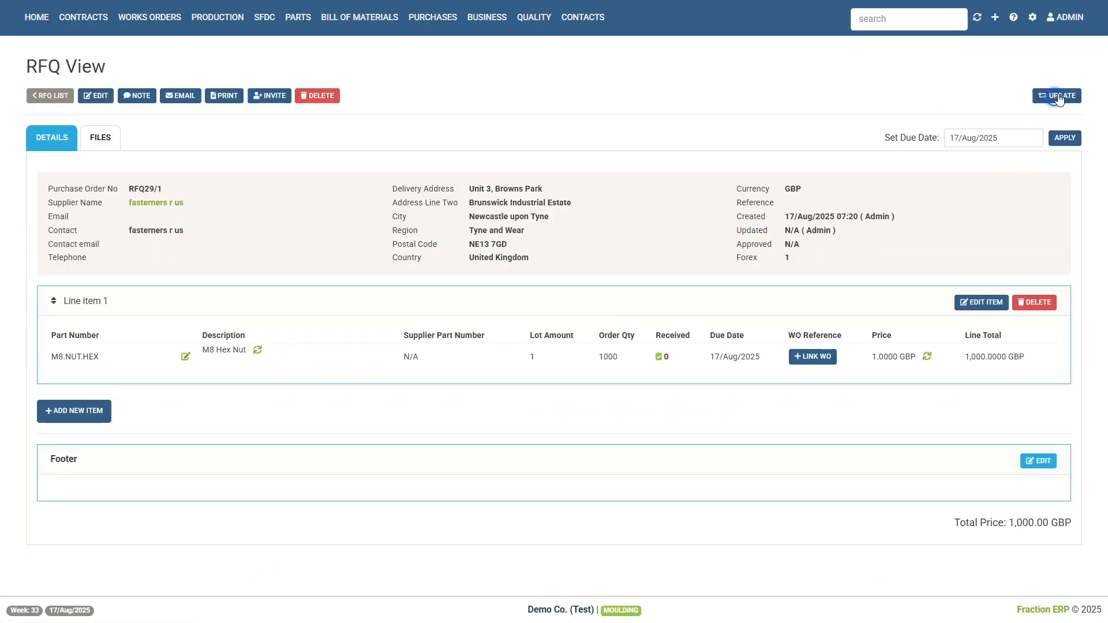
pyautogui.click(1060, 97)
pyautogui.click(558, 120)
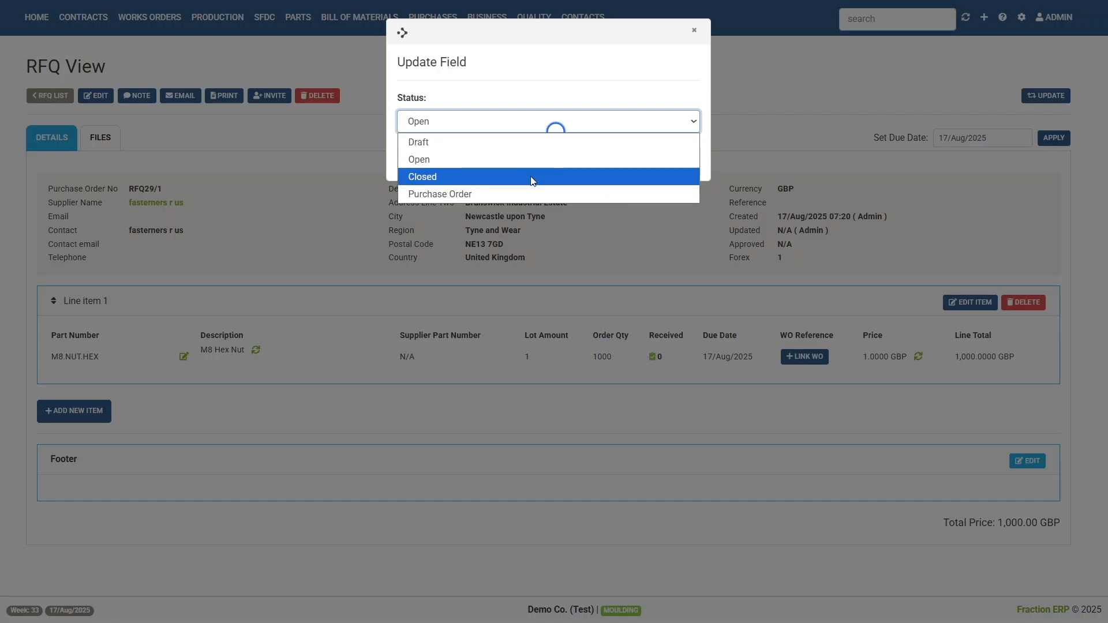
pyautogui.click(526, 193)
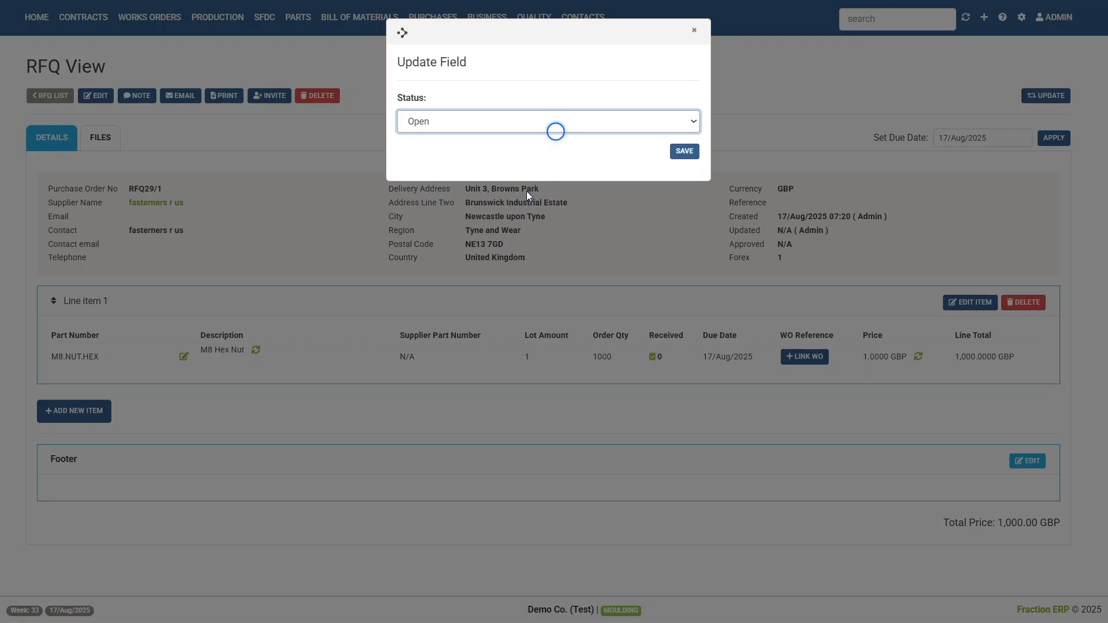
pyautogui.click(682, 156)
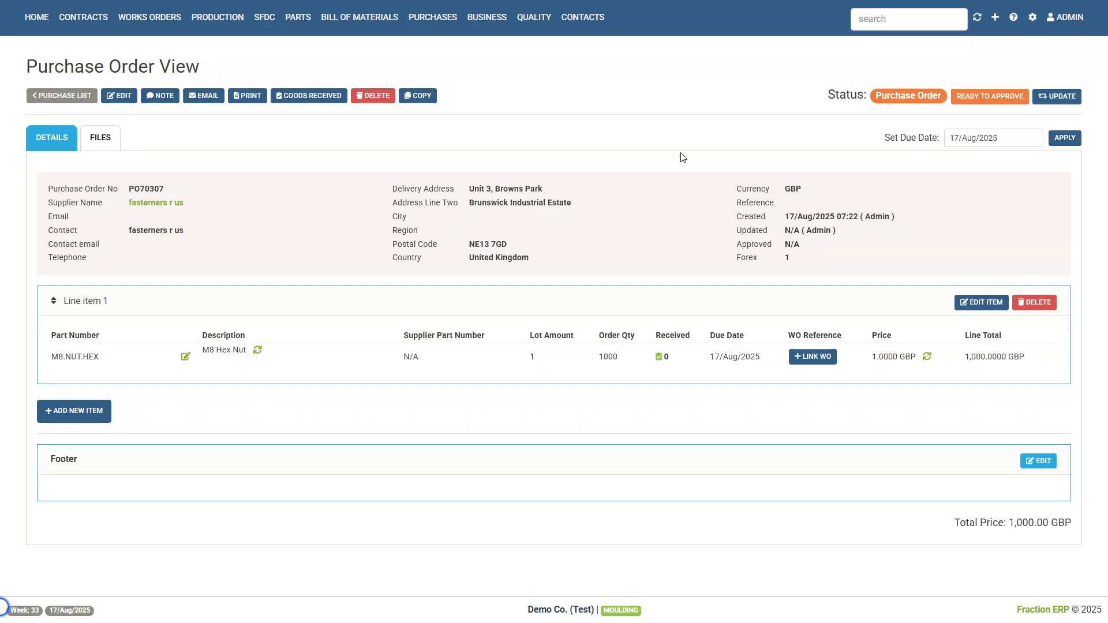
# Go back from the purchase order to the RFQ list and check the statuses of both RFQ29 entries
pyautogui.rightClick(339, 66)
pyautogui.click(362, 121)
pyautogui.rightClick(487, 104)
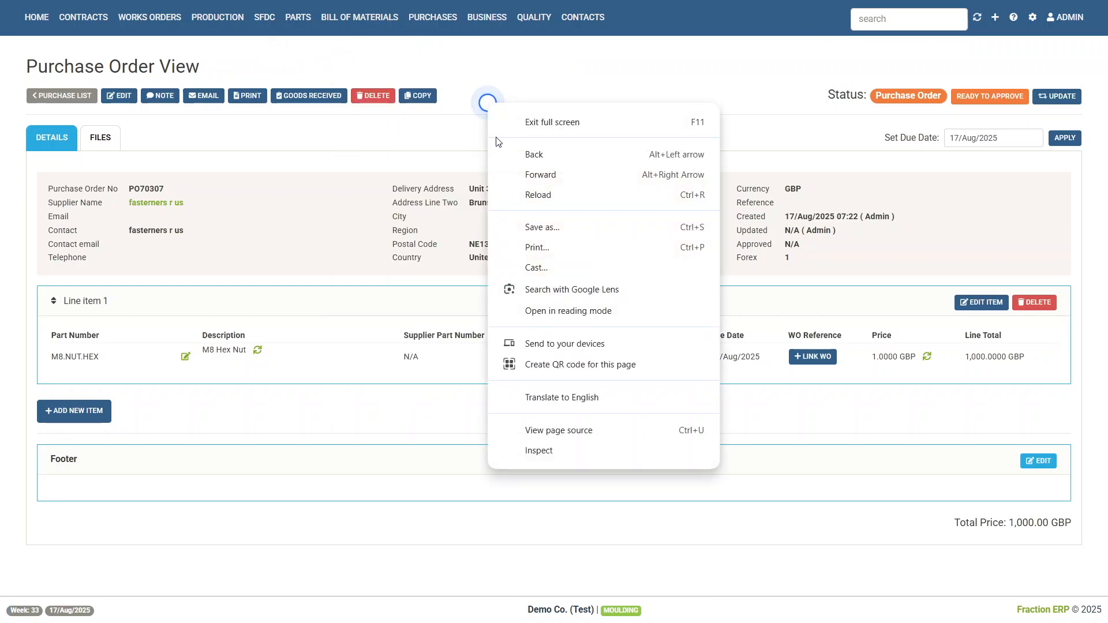
pyautogui.click(502, 153)
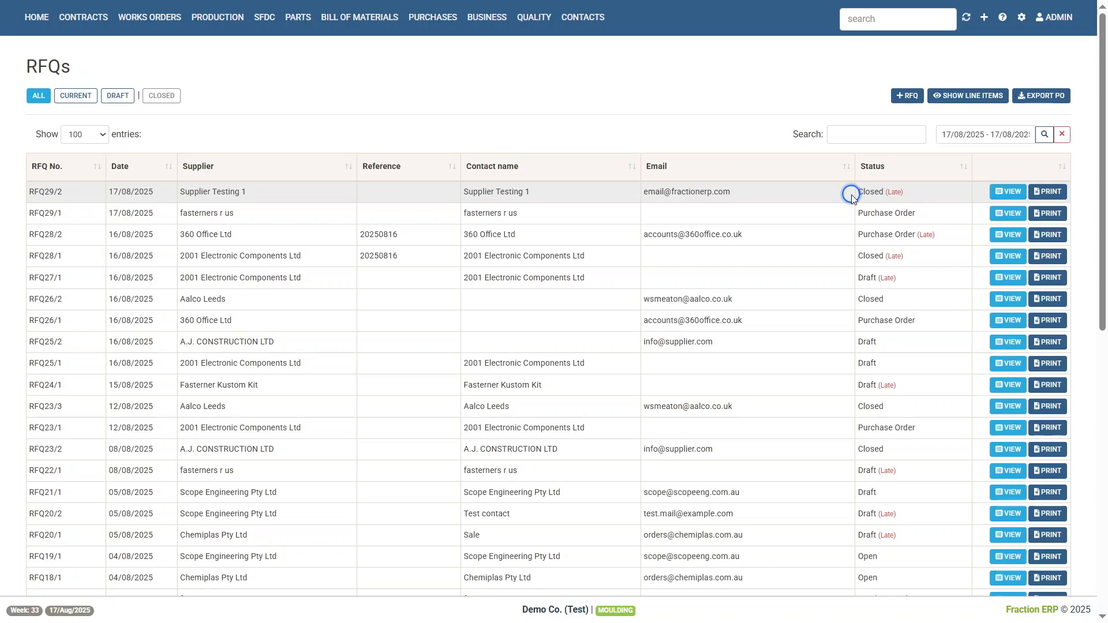
pyautogui.click(303, 39)
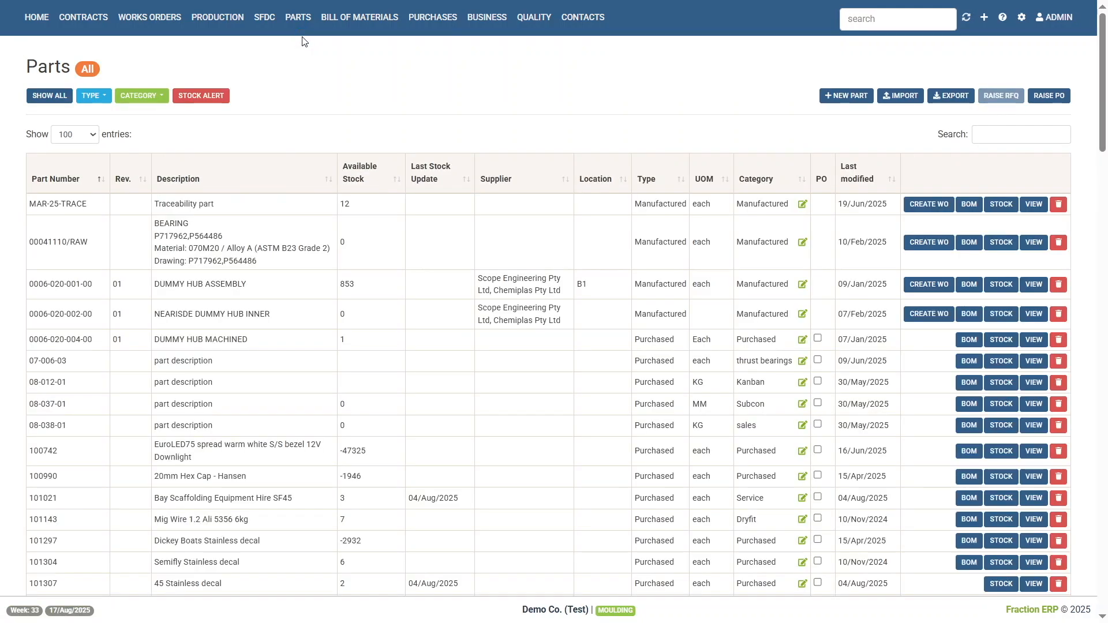
pyautogui.click(818, 340)
pyautogui.click(818, 451)
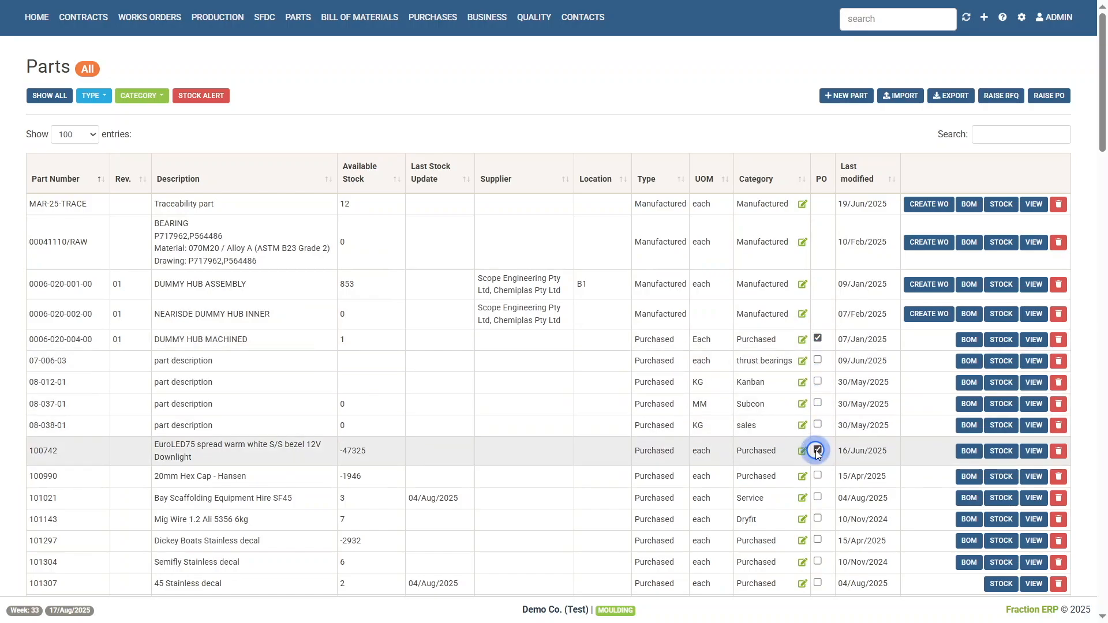
pyautogui.click(1008, 98)
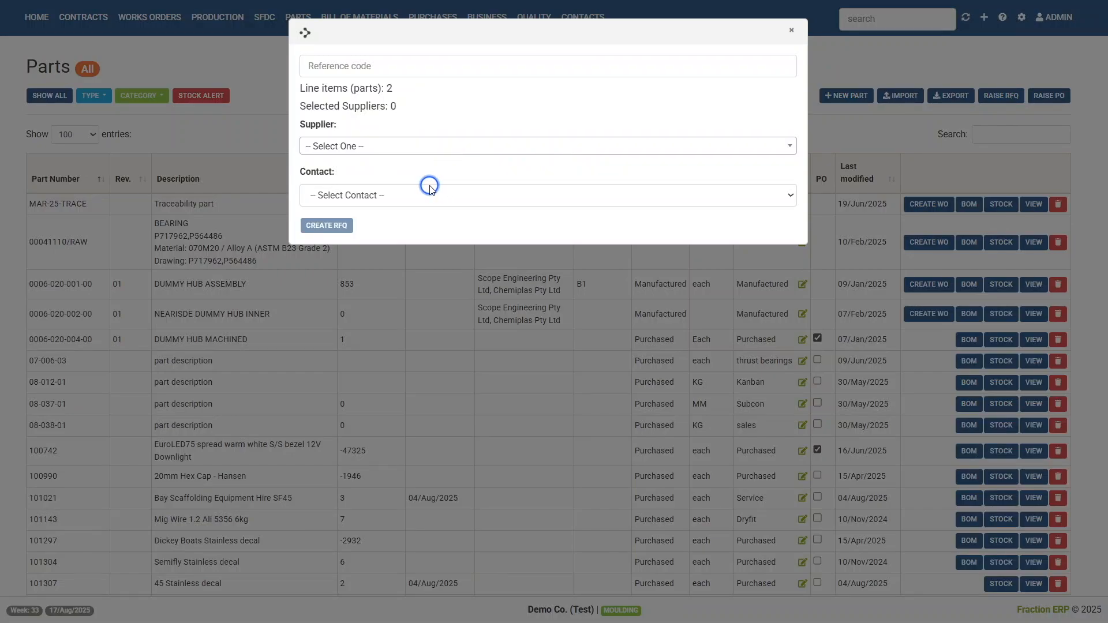
pyautogui.click(791, 30)
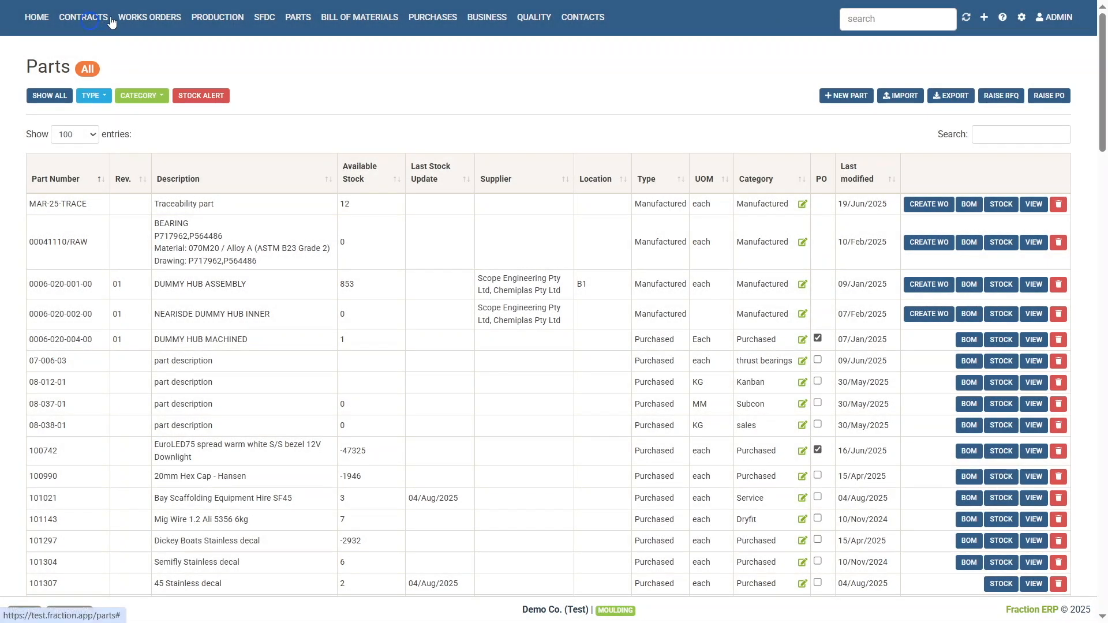
# In the MRP list, select the ST000492 M8X20.SKT lines requiring 30 and 10, view the RFQ form's supplier choices, and dismiss the form
pyautogui.click(156, 80)
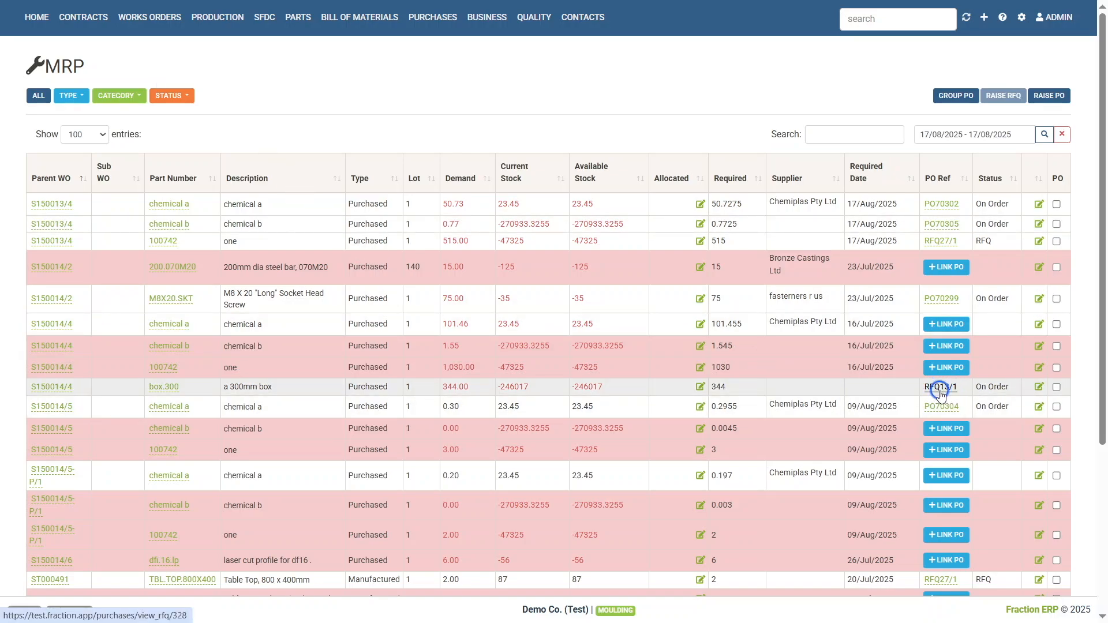
pyautogui.scroll(-3, 940, 394)
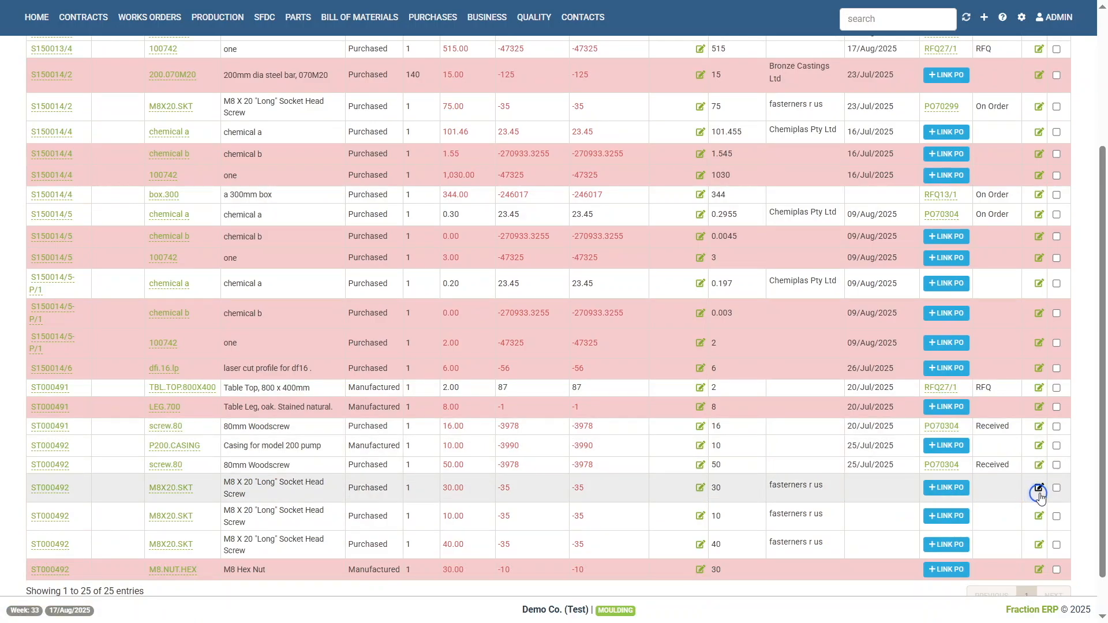
pyautogui.click(1056, 488)
pyautogui.click(1056, 516)
pyautogui.scroll(3, 1009, 102)
pyautogui.click(1009, 103)
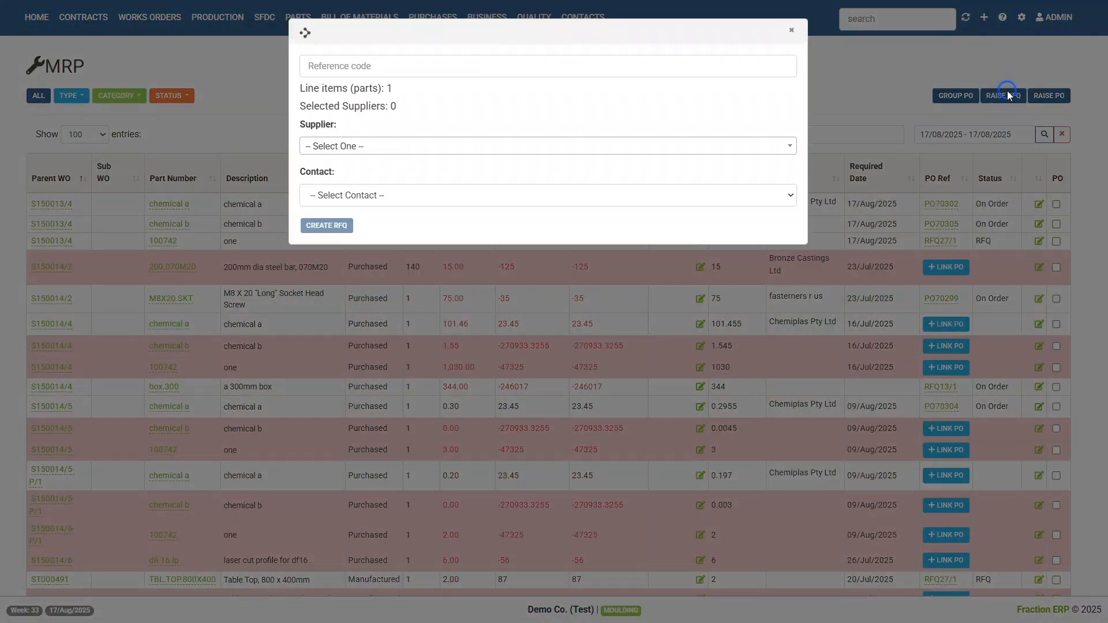
pyautogui.click(418, 148)
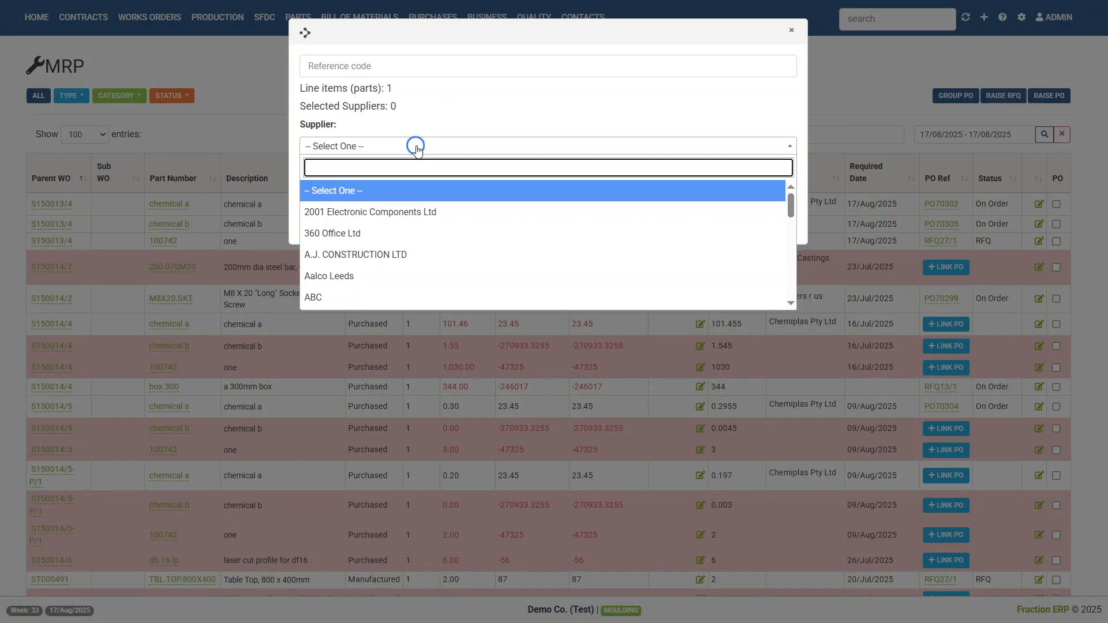
pyautogui.click(248, 104)
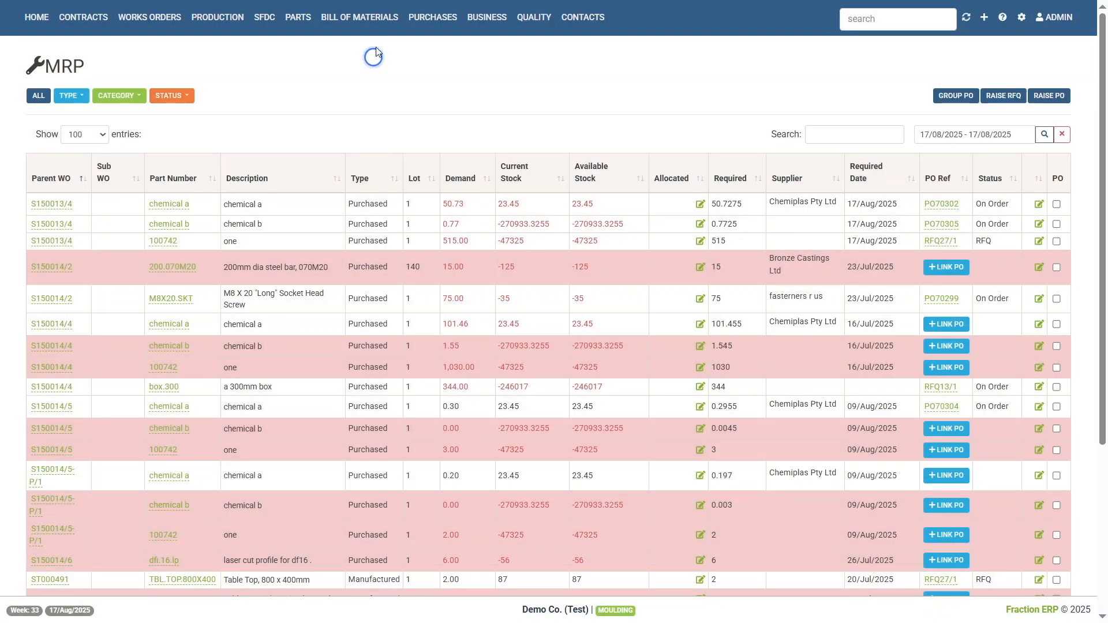
# Open BOM B0178, view the RFQ form for its screw.80 part, and close the form without creating an RFQ
pyautogui.moveTo(361, 20)
pyautogui.click(365, 45)
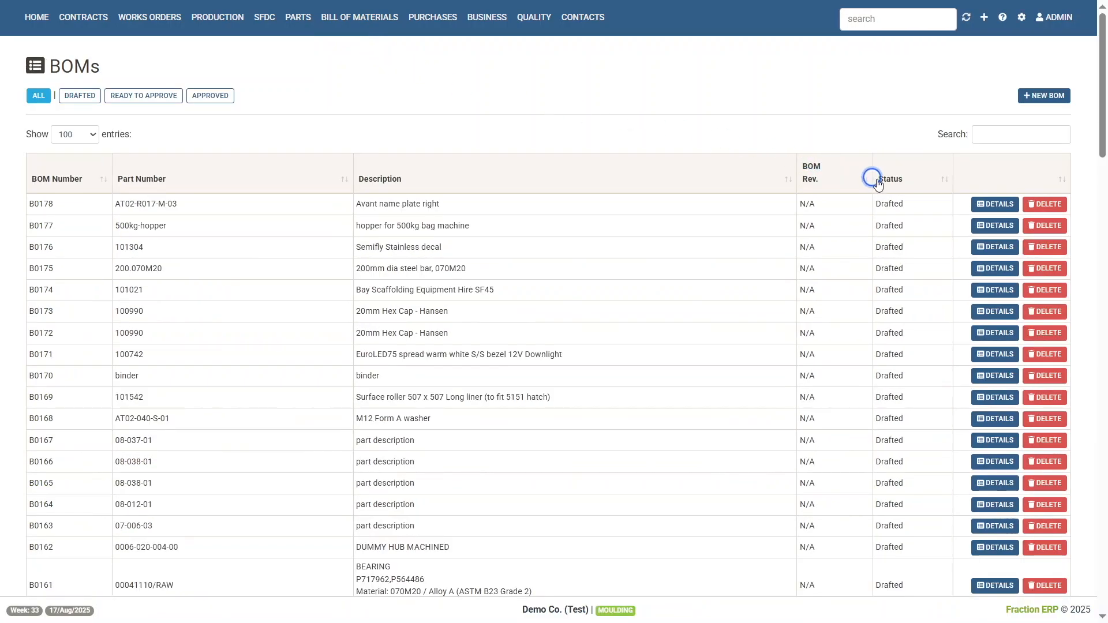
pyautogui.click(990, 206)
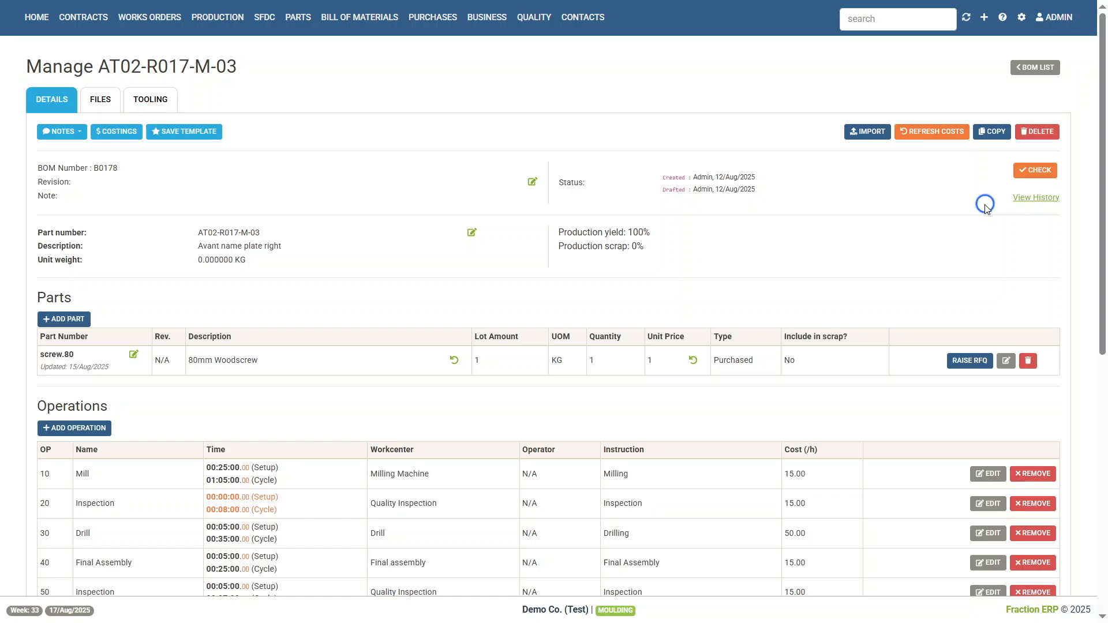
pyautogui.click(968, 364)
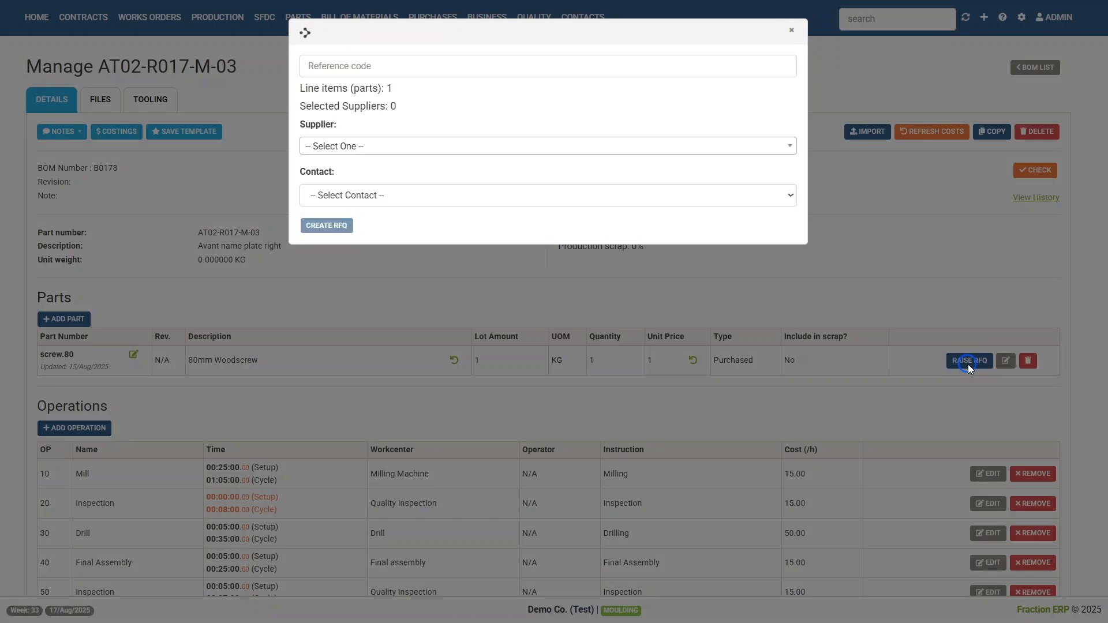
pyautogui.click(791, 31)
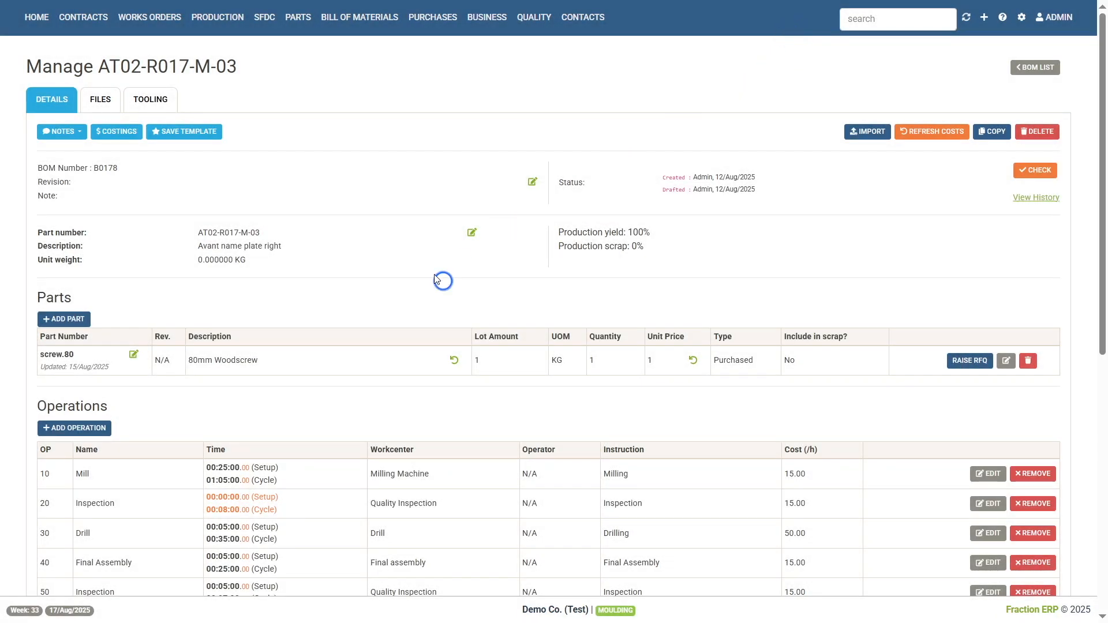
# Open the screw.80 part record from the BOM and examine the RFQs section of its activity
pyautogui.click(133, 354)
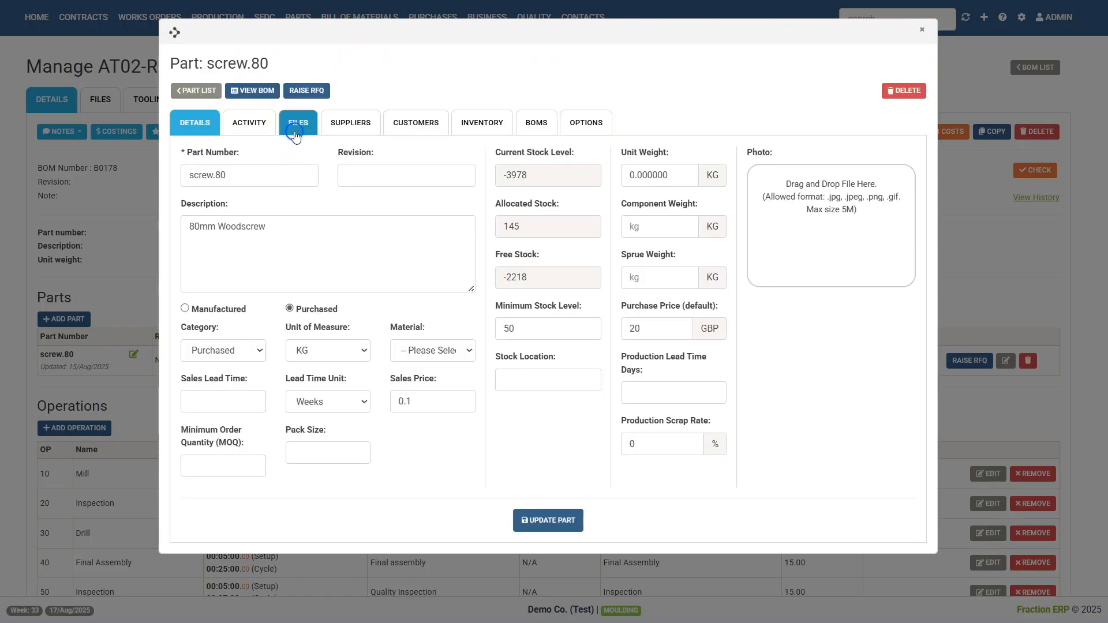
pyautogui.click(257, 128)
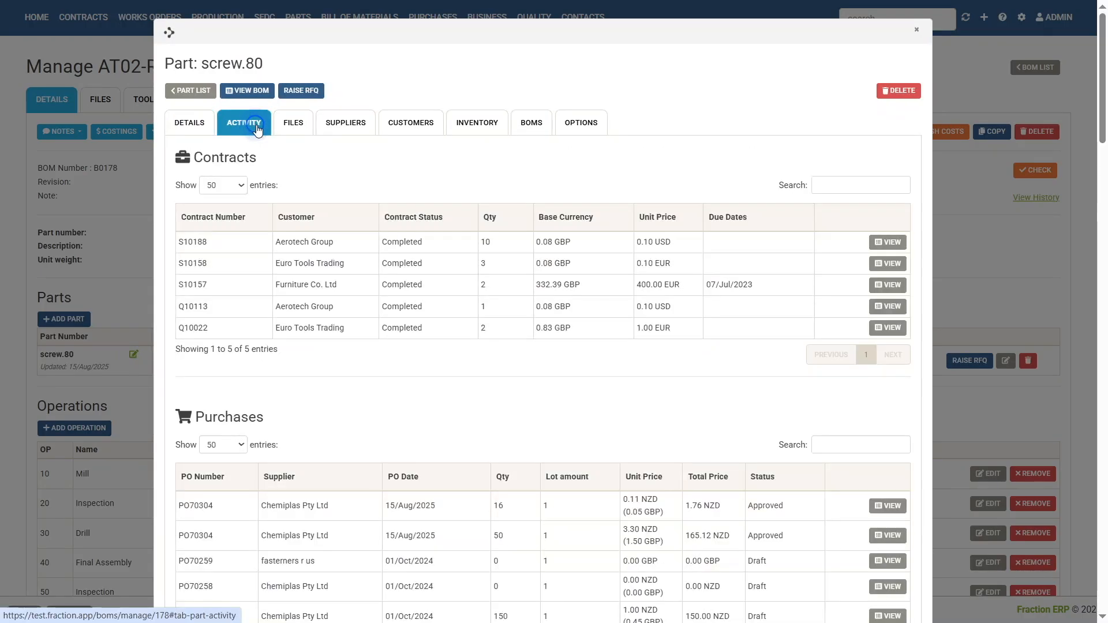
pyautogui.scroll(-20, 317, 297)
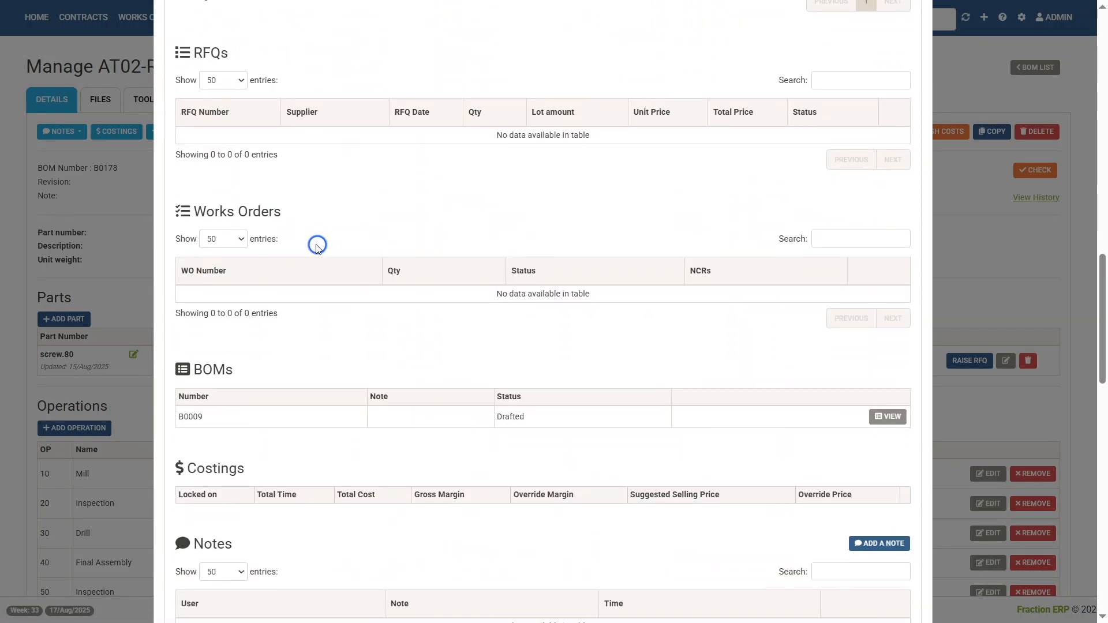
pyautogui.scroll(3, 295, 231)
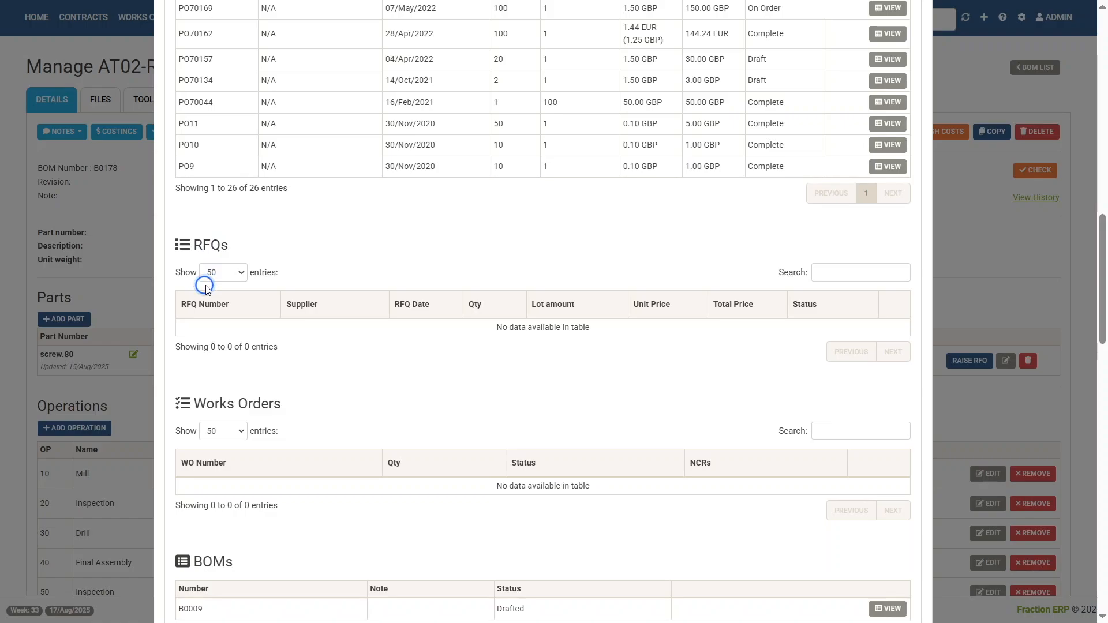